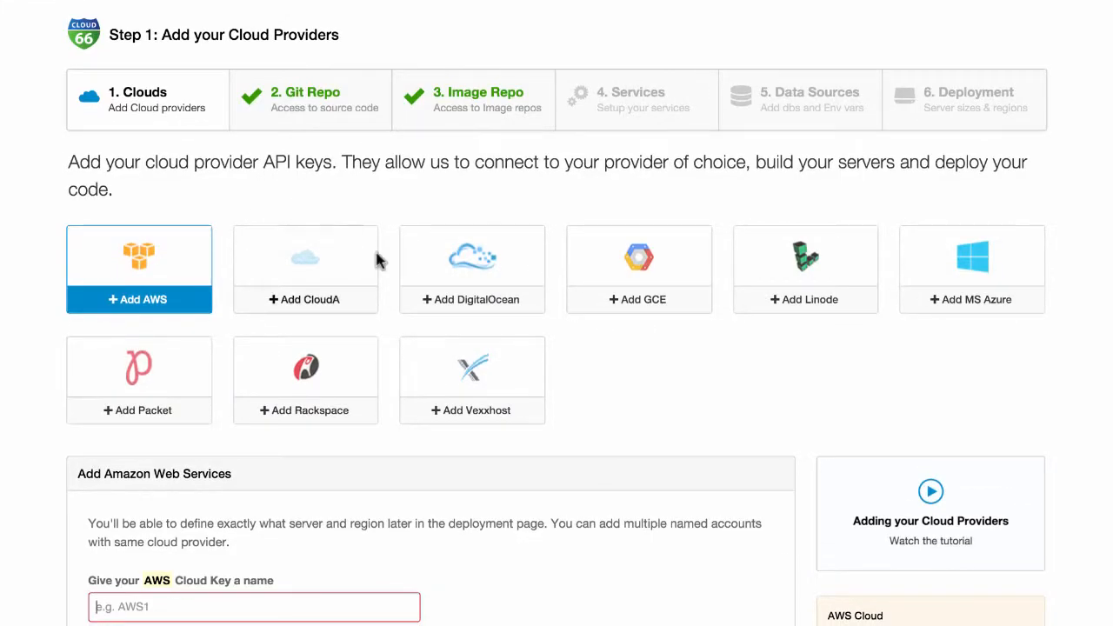
- Add a DigitalOcean cloud key using the saved key name and authorise the account
click(458, 281)
scroll(459, 284, down, 5)
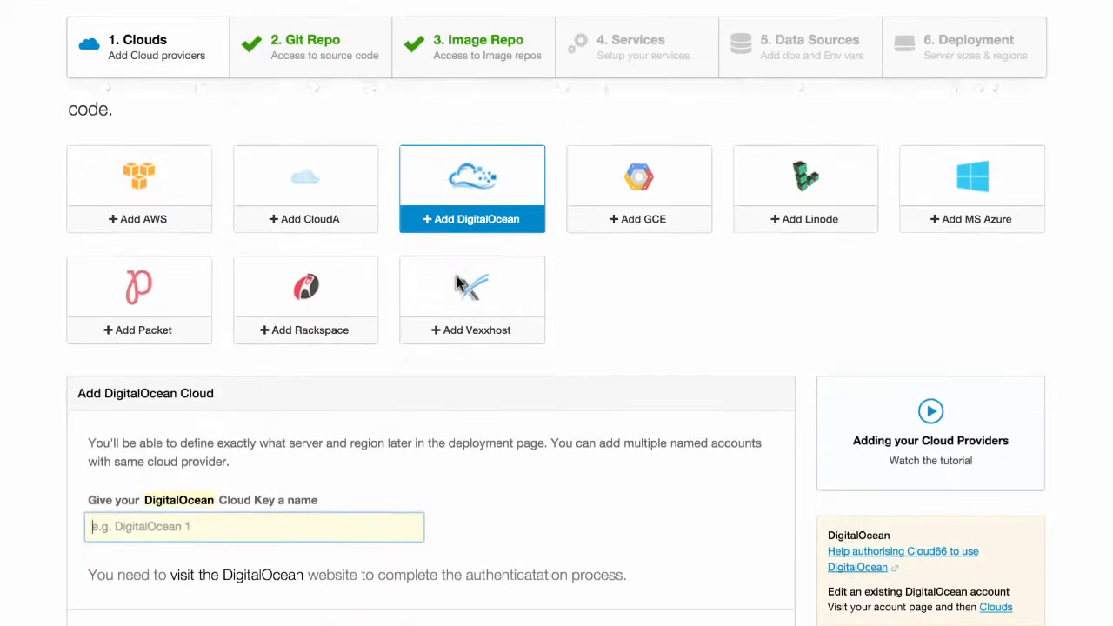
click(281, 363)
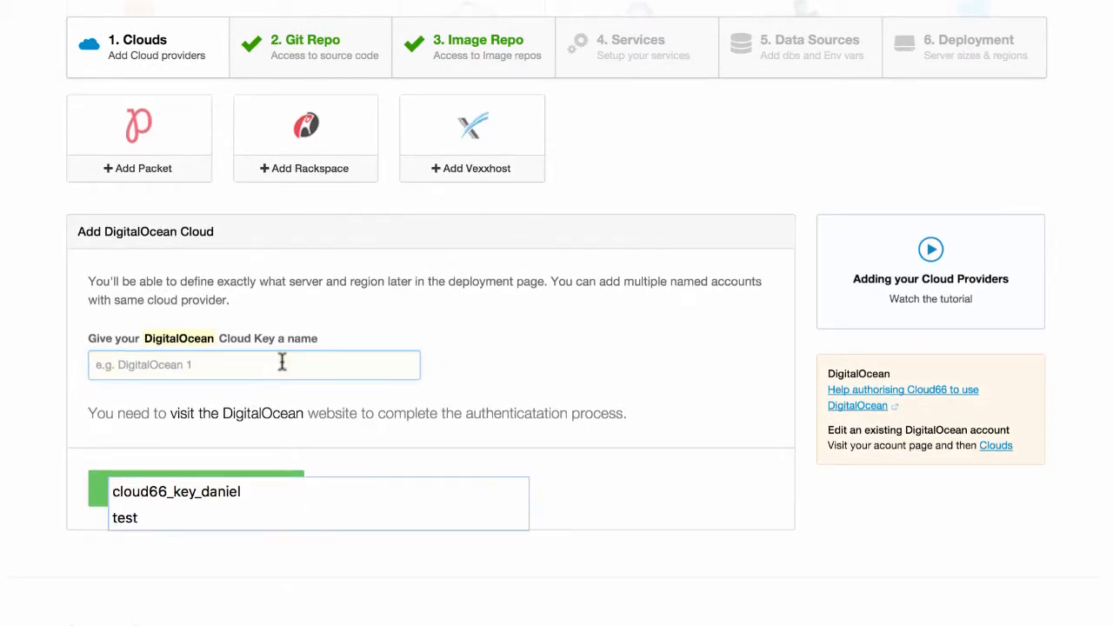
click(224, 489)
click(240, 487)
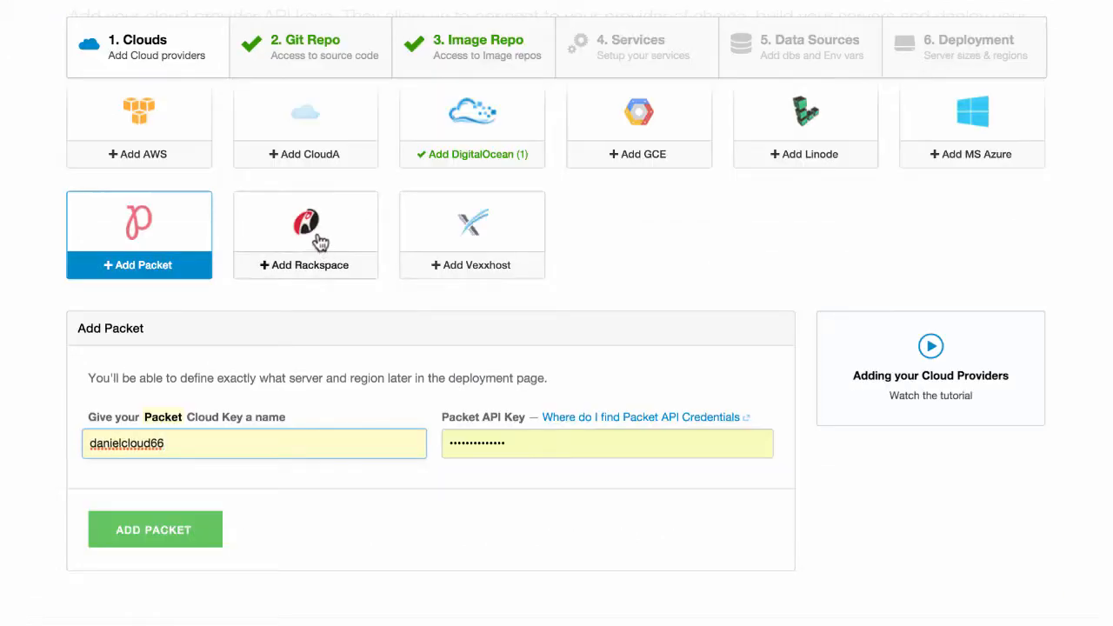
- Look over the Rackspace and Linode cloud key forms
click(320, 241)
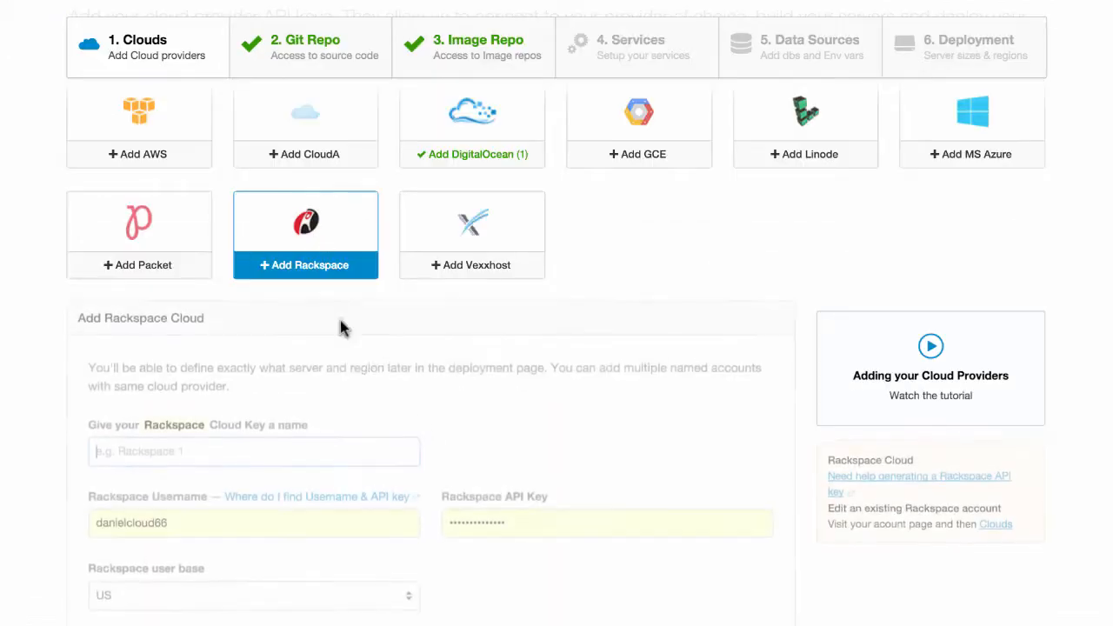
scroll(293, 510, down, 3)
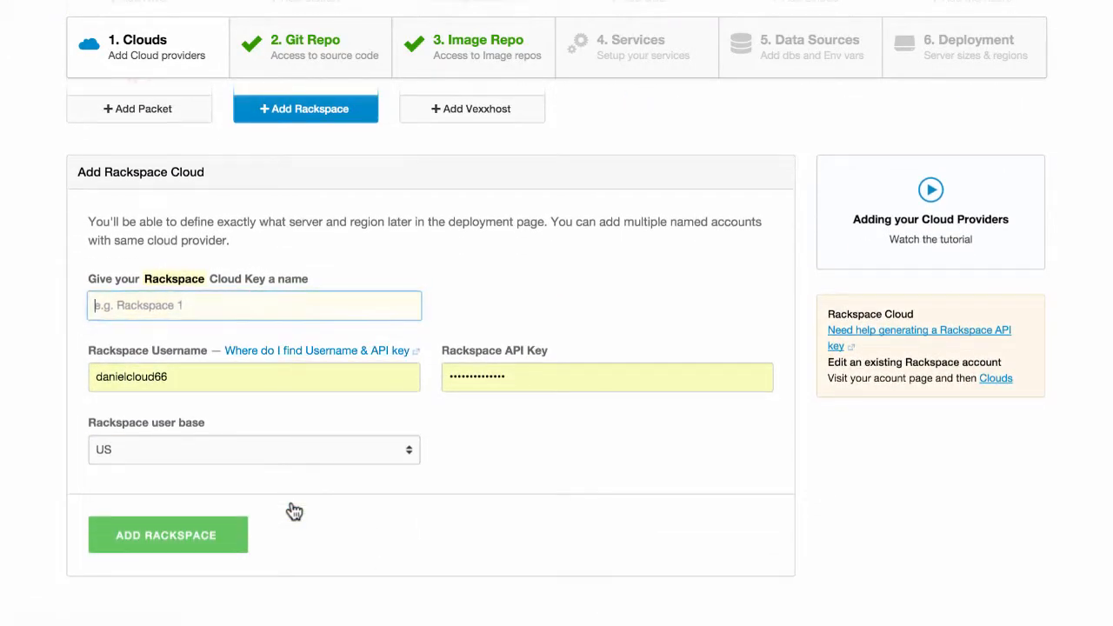
scroll(291, 511, up, 3)
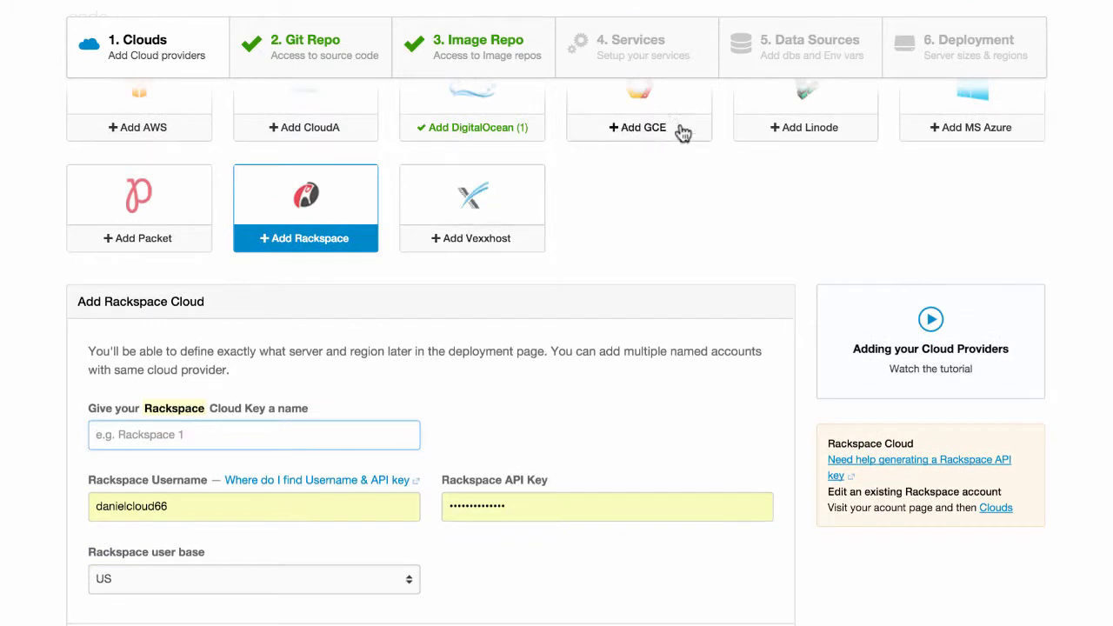
click(794, 132)
scroll(553, 445, down, 2)
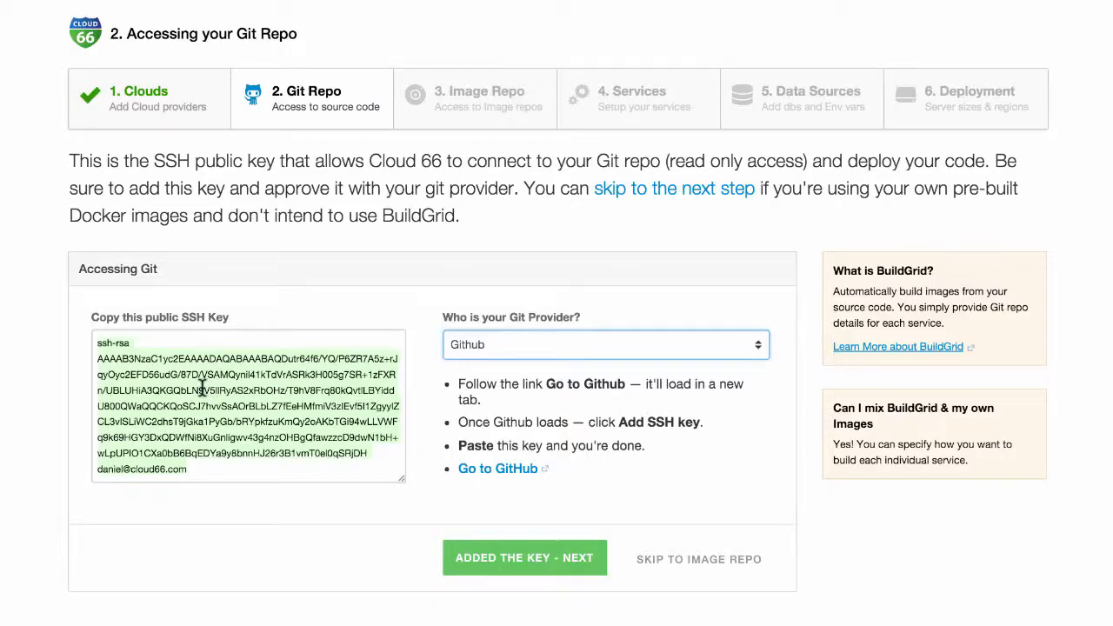
click(201, 429)
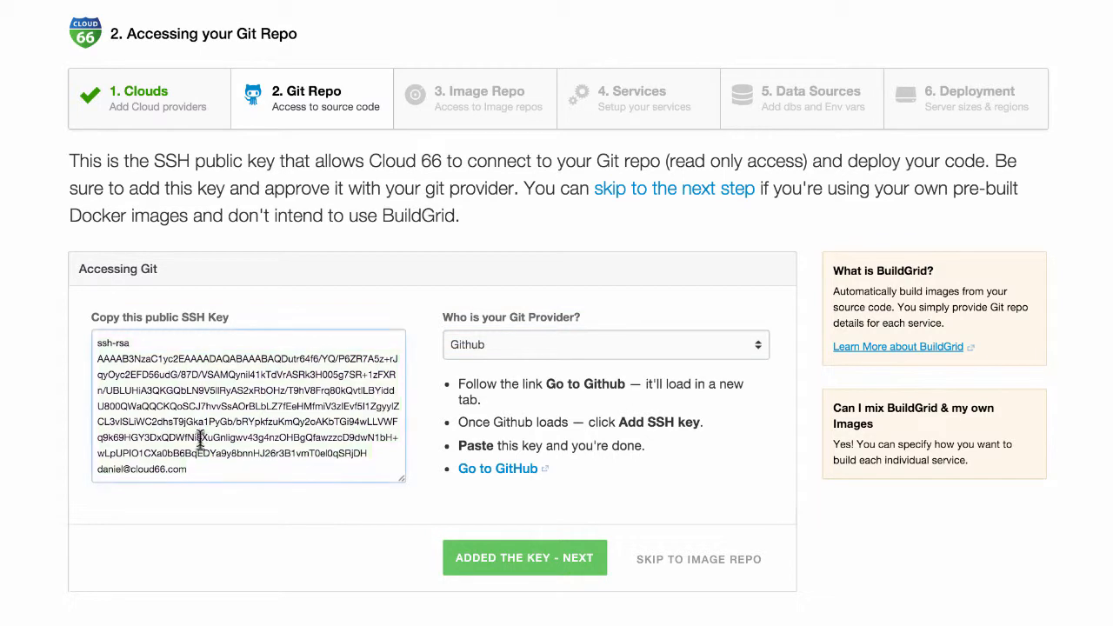
drag(189, 470, 98, 342)
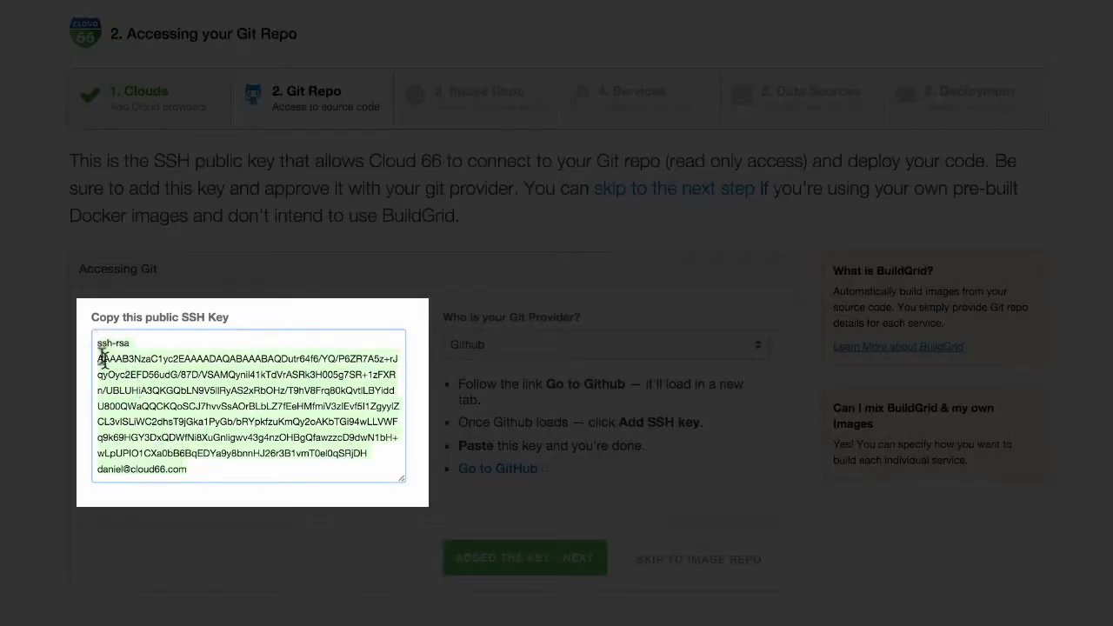
click(148, 402)
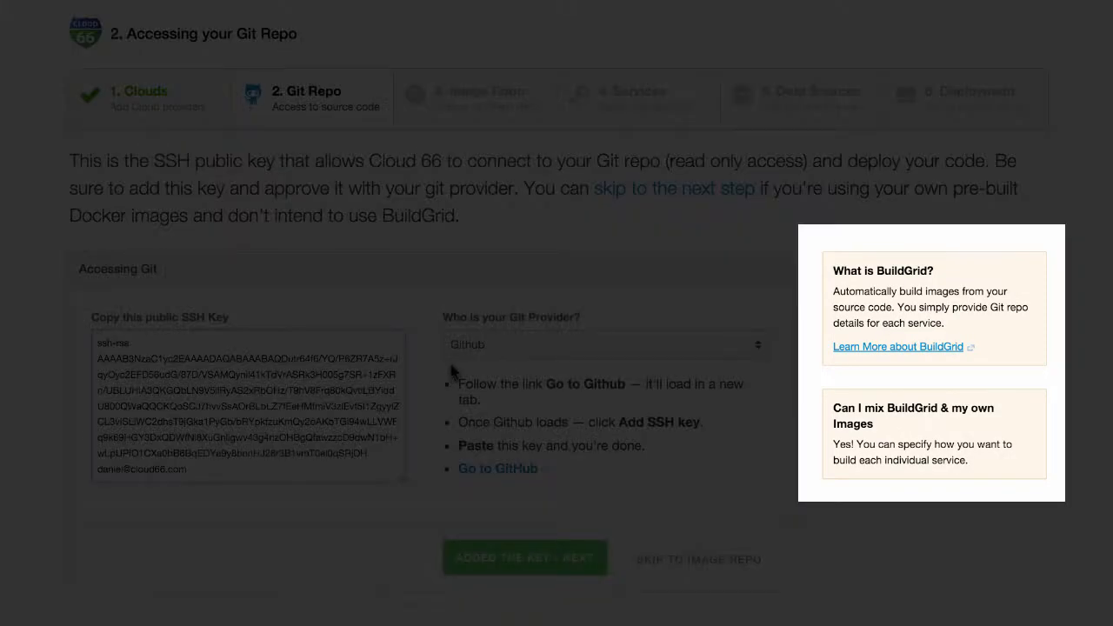
click(474, 345)
click(484, 363)
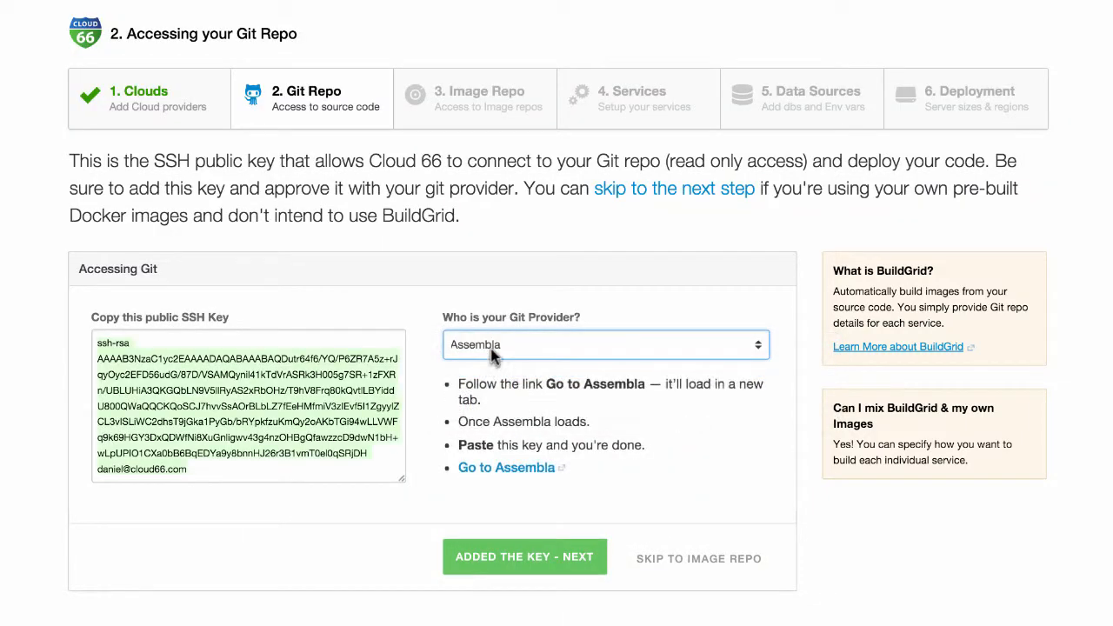
click(490, 355)
click(489, 364)
click(490, 355)
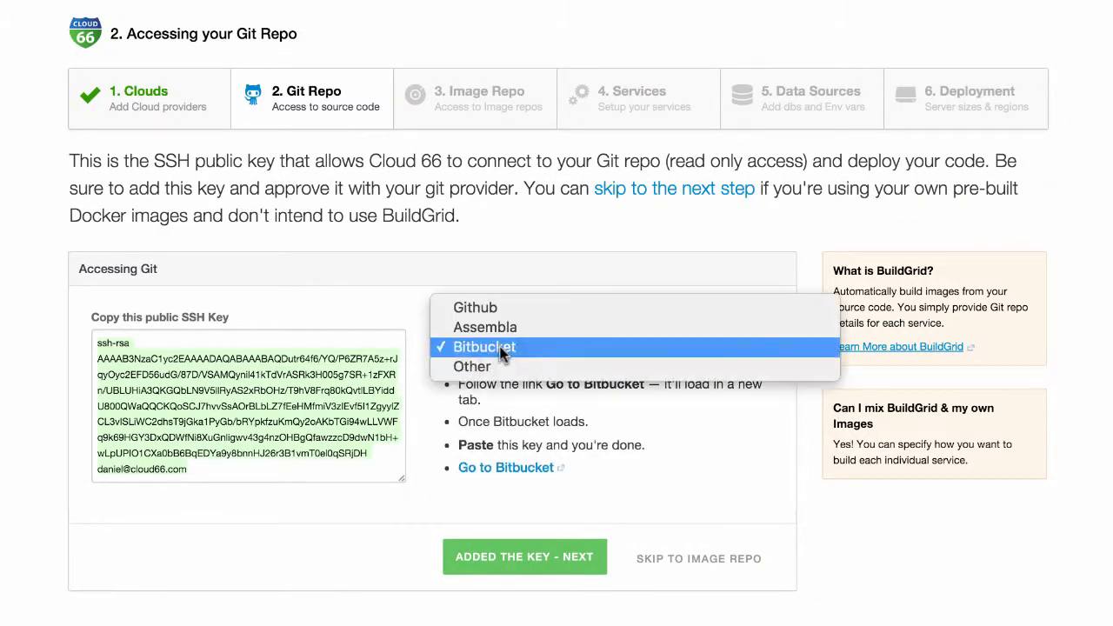
click(475, 308)
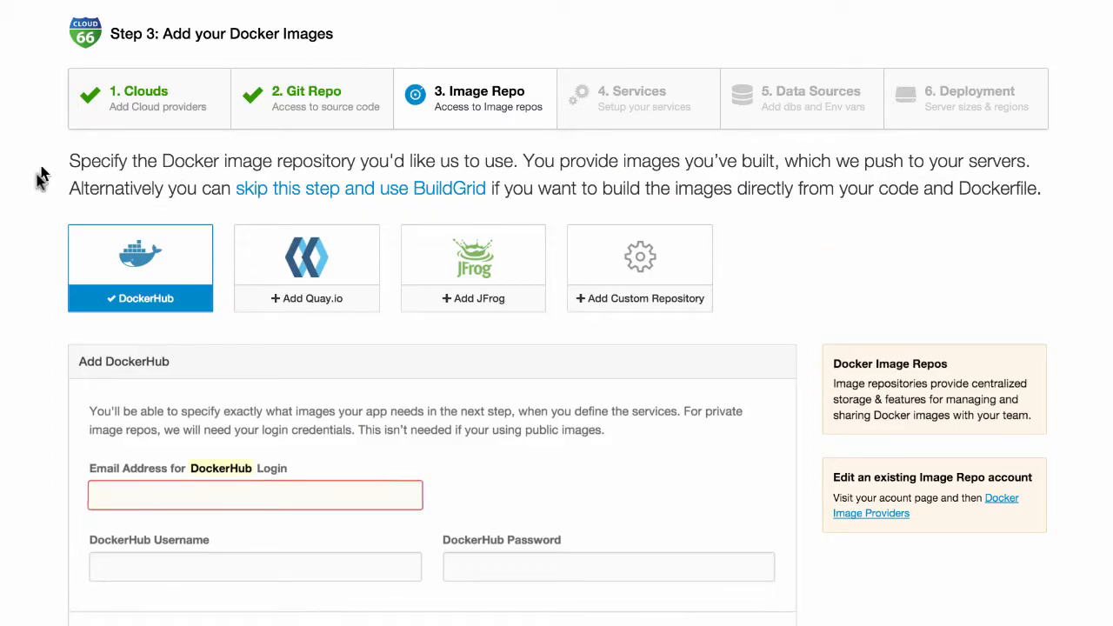
- Look at the Quay.io and JFrog forms, then bring up the Add Custom Repository form
scroll(148, 171, down, 2)
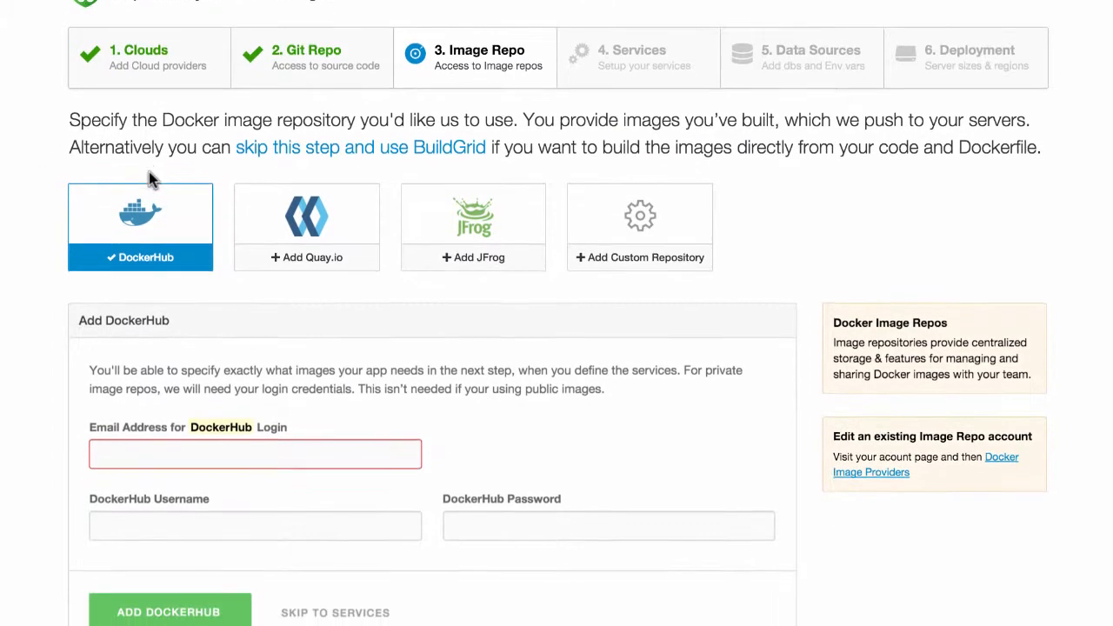
scroll(149, 171, down, 1)
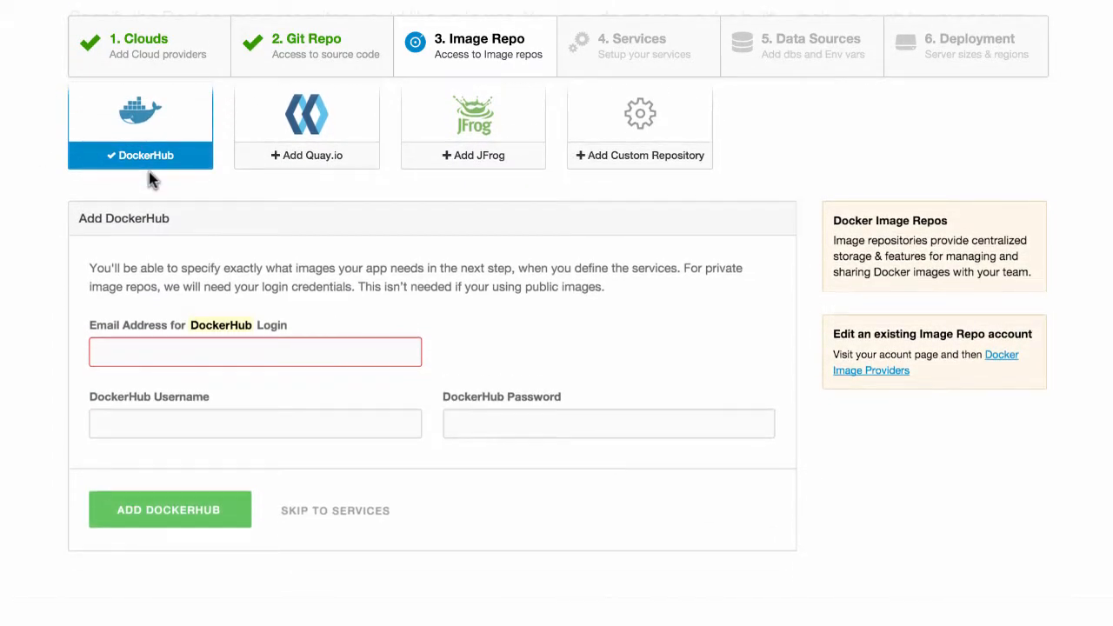
scroll(149, 171, up, 3)
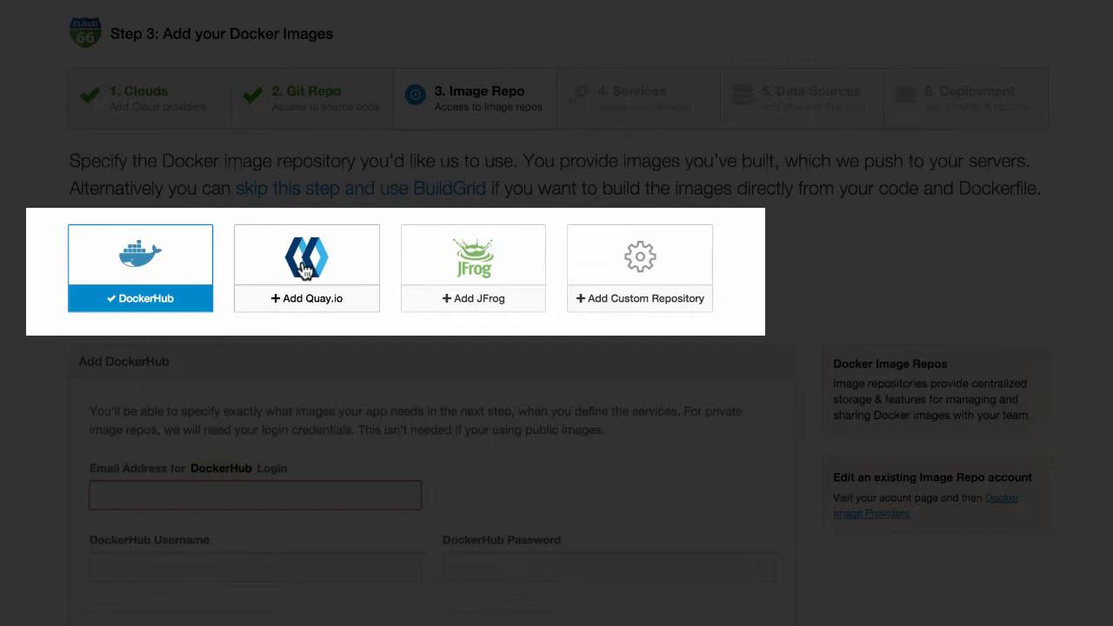
click(306, 276)
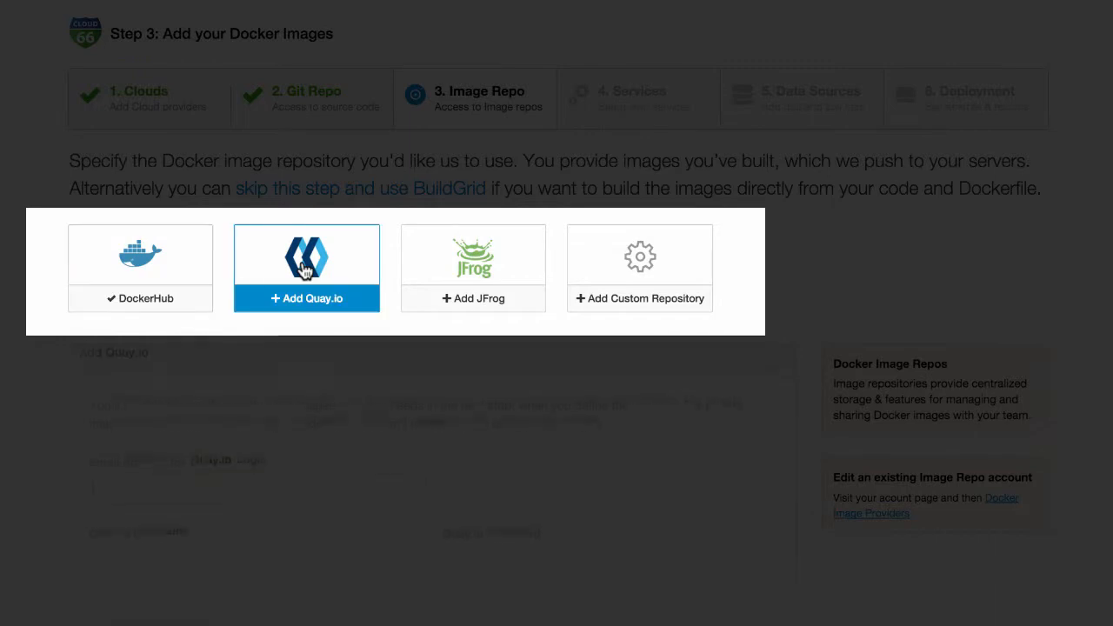
click(487, 277)
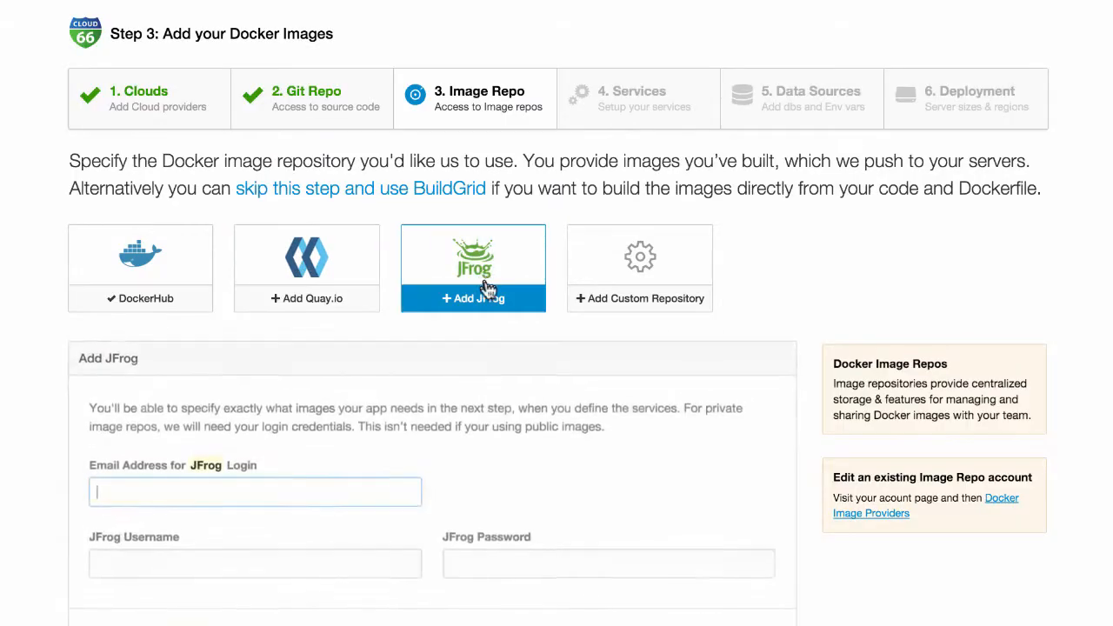
click(643, 258)
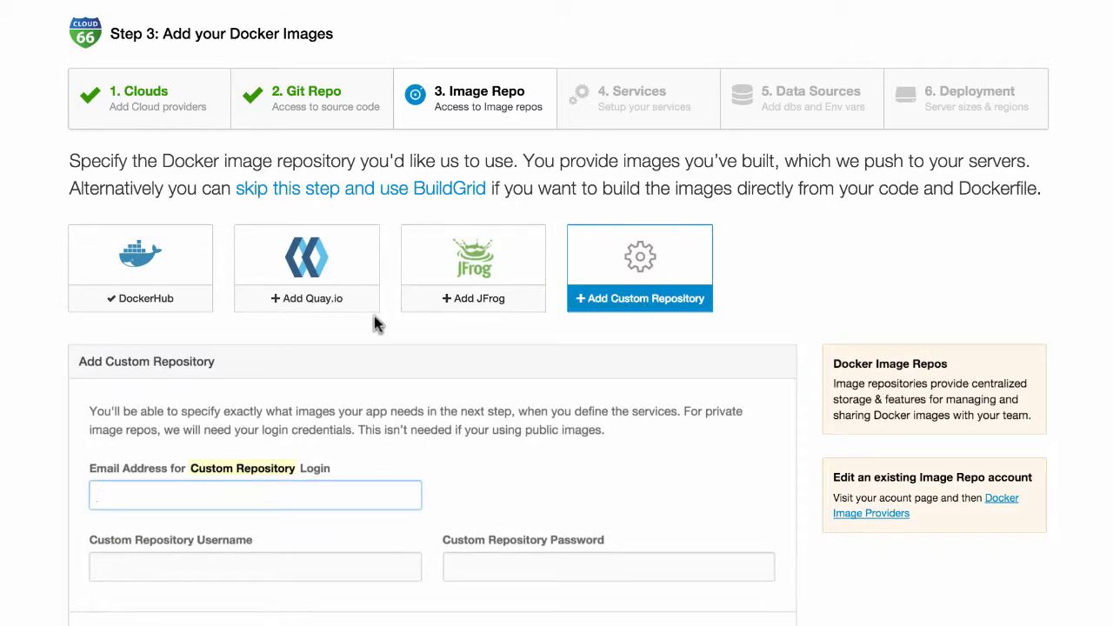
- Add DockerHub as the image repository with the account's email, username and password
click(174, 276)
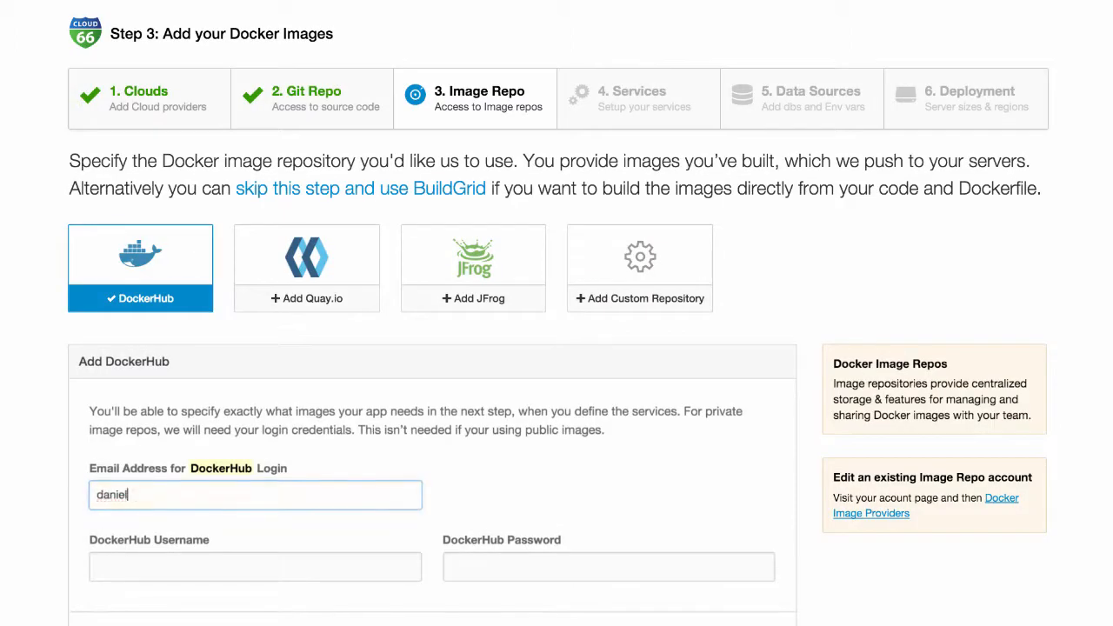
key(Tab)
text(danielcloud6)
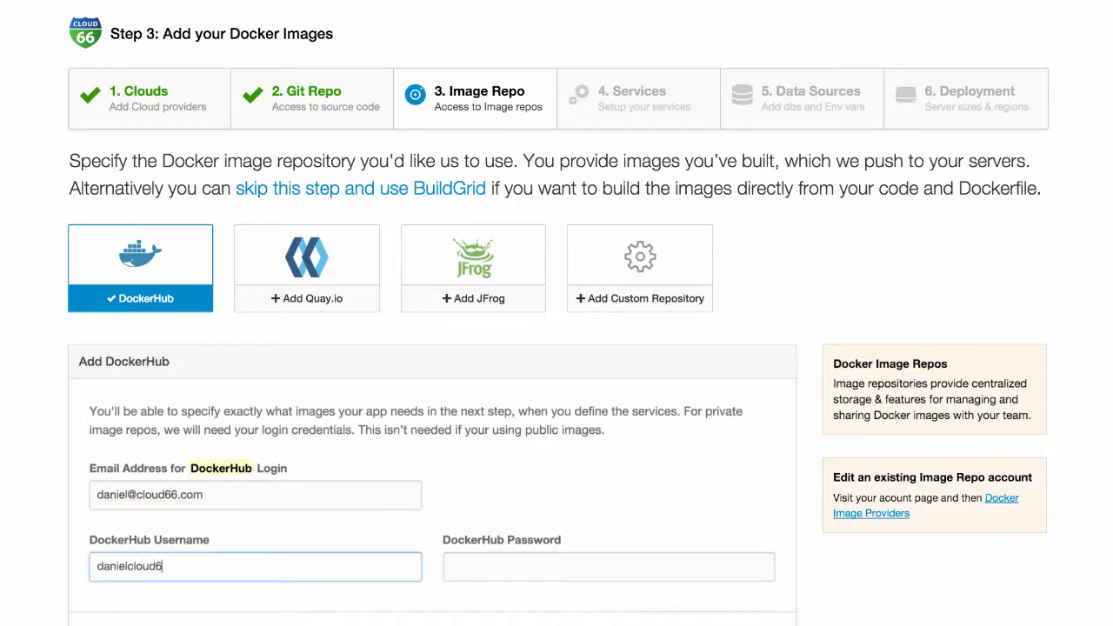
text(6)
key(Tab)
text(••••)
scroll(199, 479, down, 4)
click(168, 492)
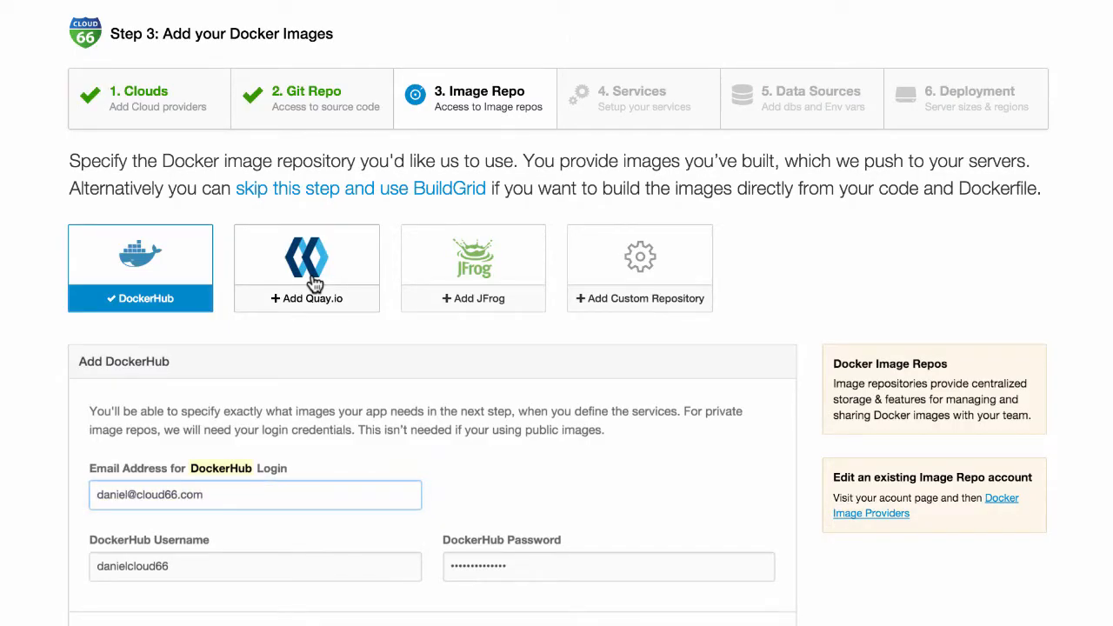
click(314, 284)
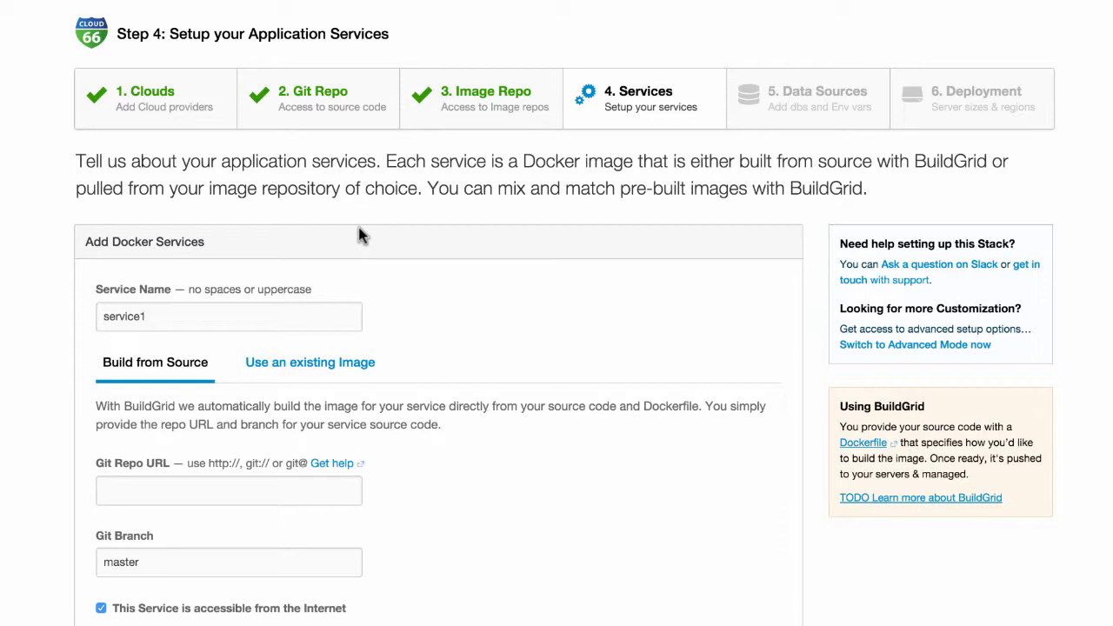
- Rename the first service to api, paste the codeship sample repo URL and set its branch
scroll(362, 235, up, 1)
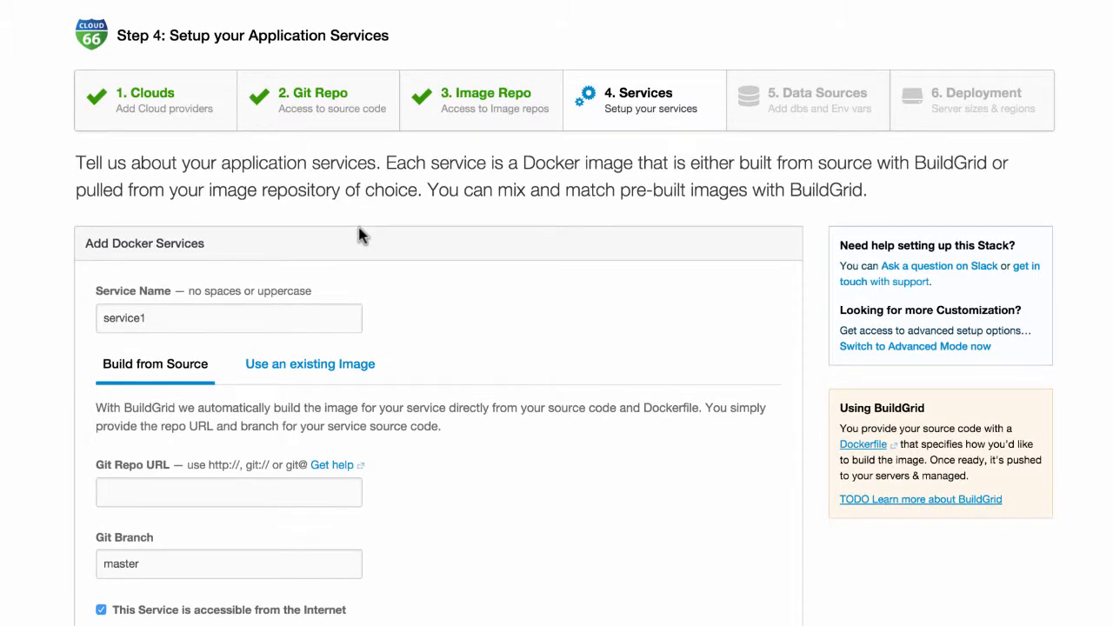
scroll(362, 235, down, 1)
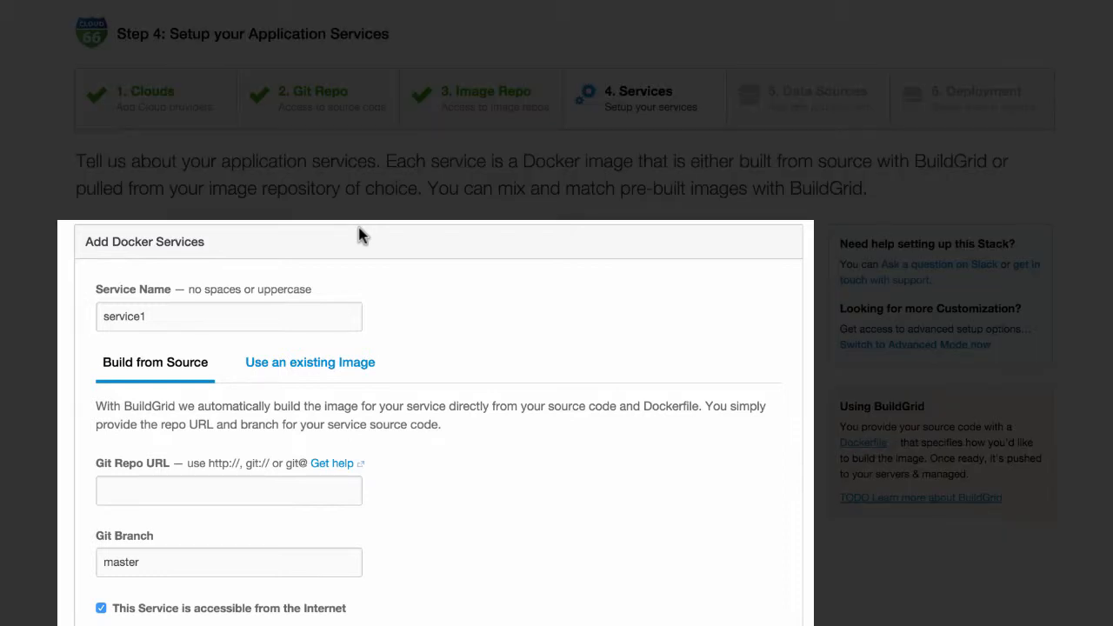
scroll(363, 235, down, 1)
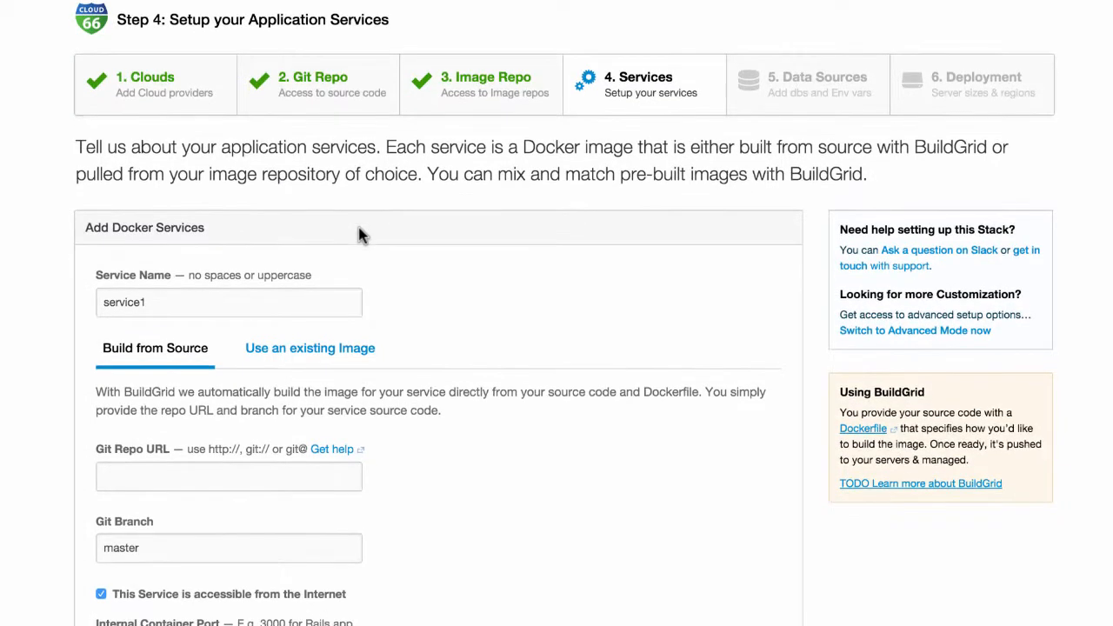
scroll(363, 235, down, 3)
click(267, 217)
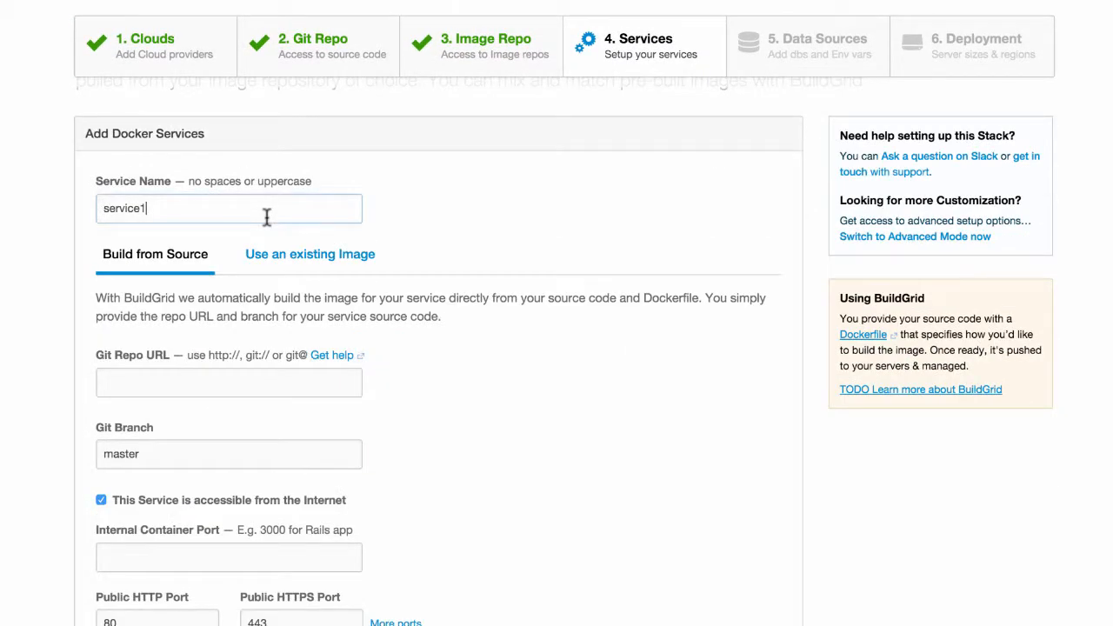
key(BackSpace)
key(BackSpace)
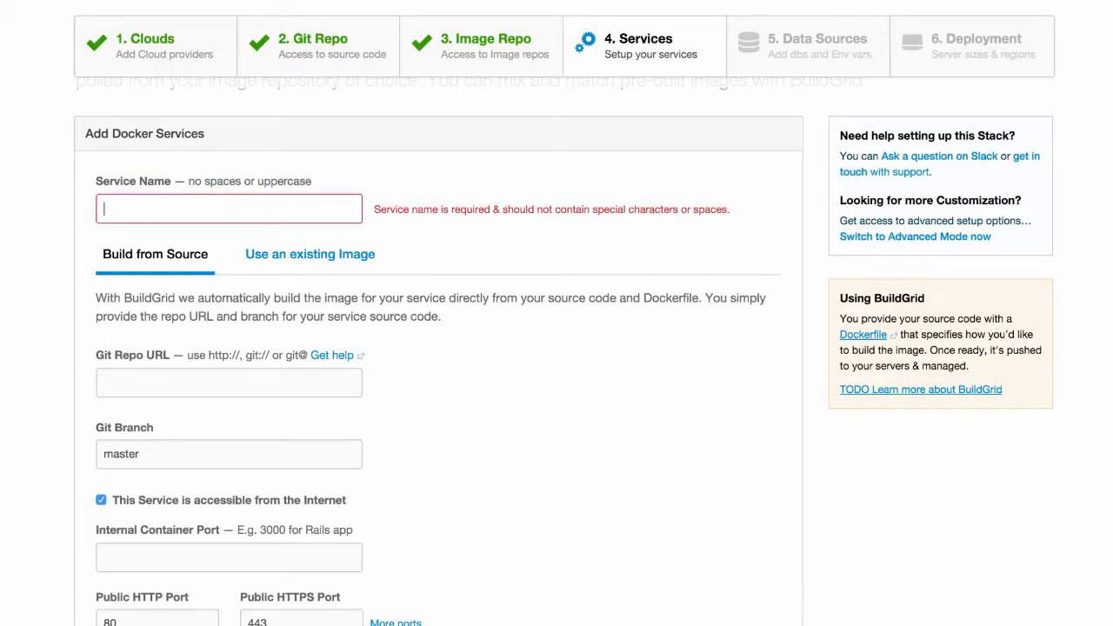
text(api)
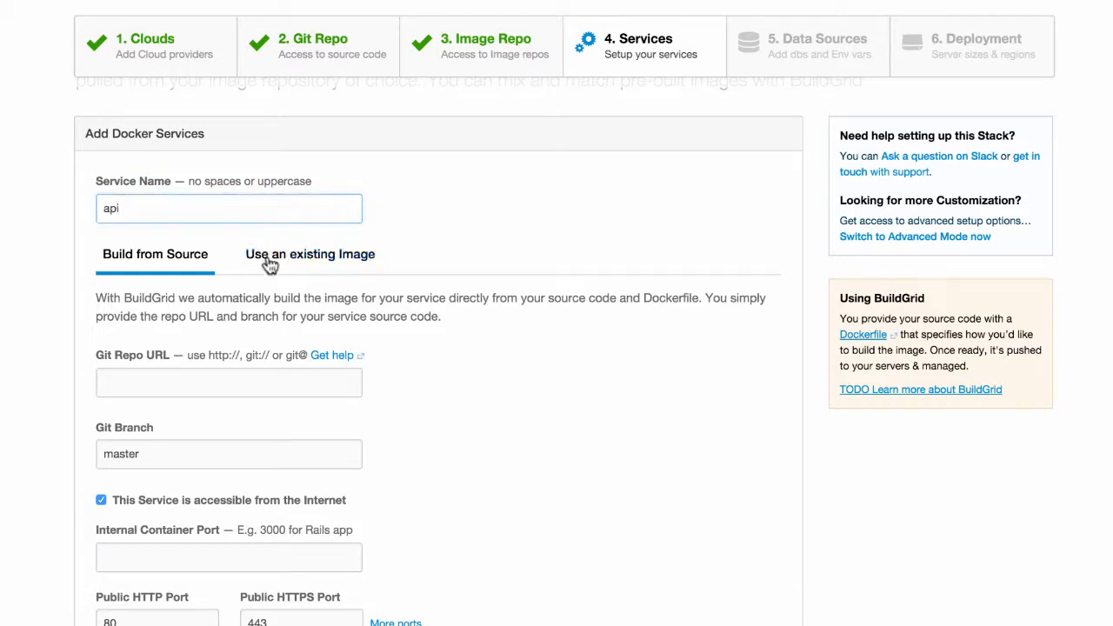
click(202, 375)
text(http://github.com/cloud66-samples/codeship_docker_workflow.git)
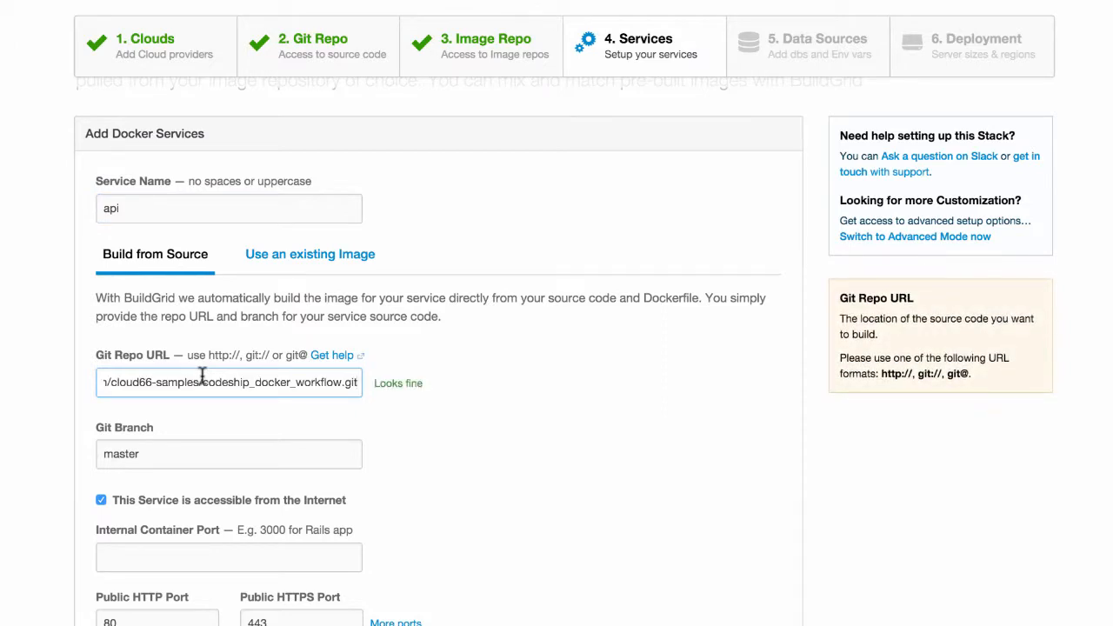
click(206, 425)
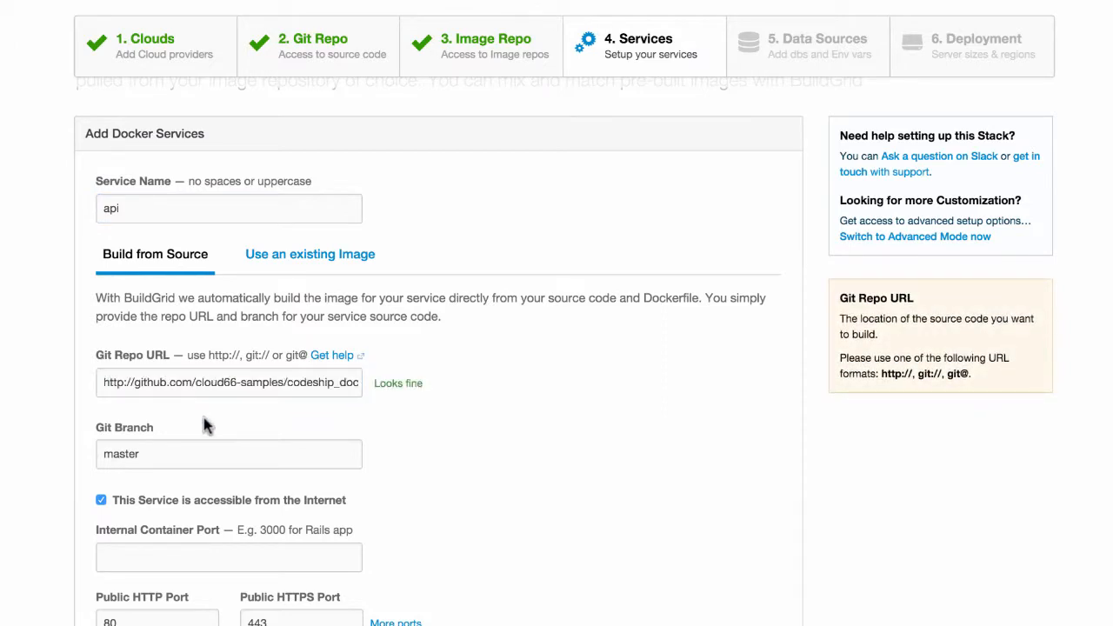
click(170, 454)
text(ma)
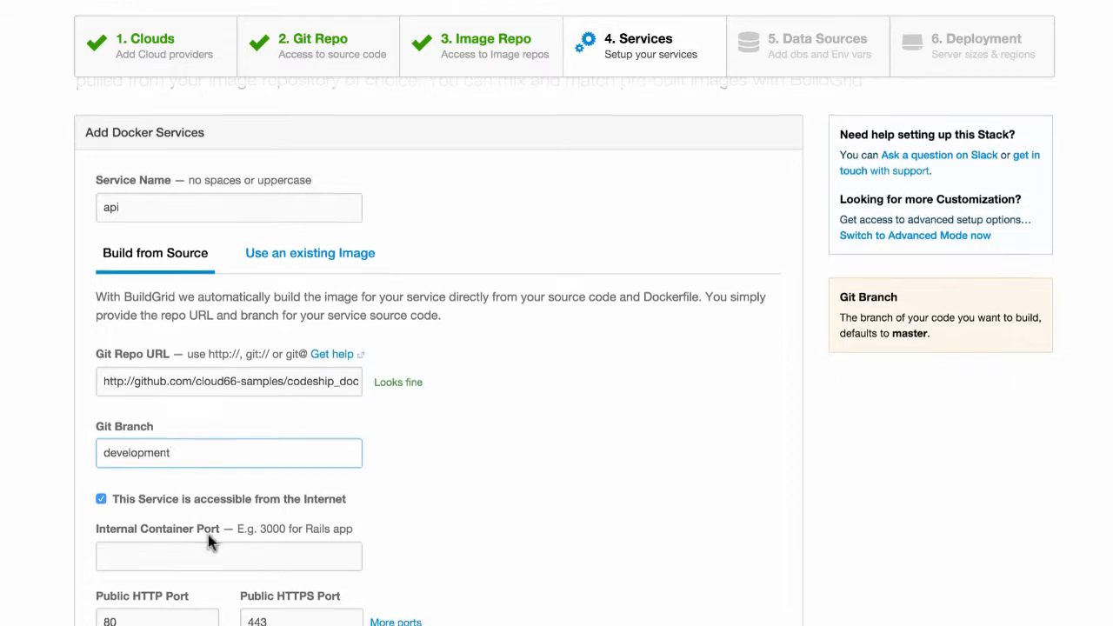
scroll(211, 539, down, 3)
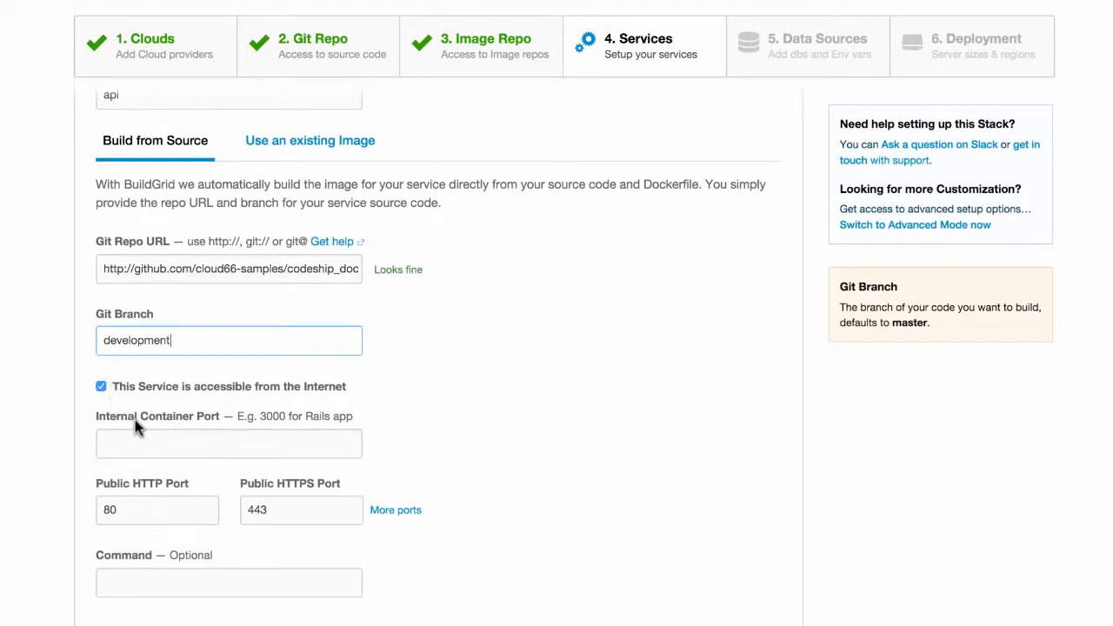
- Give the api container internal port 3000, keeping public ports 80 and 443
click(195, 448)
text(3000)
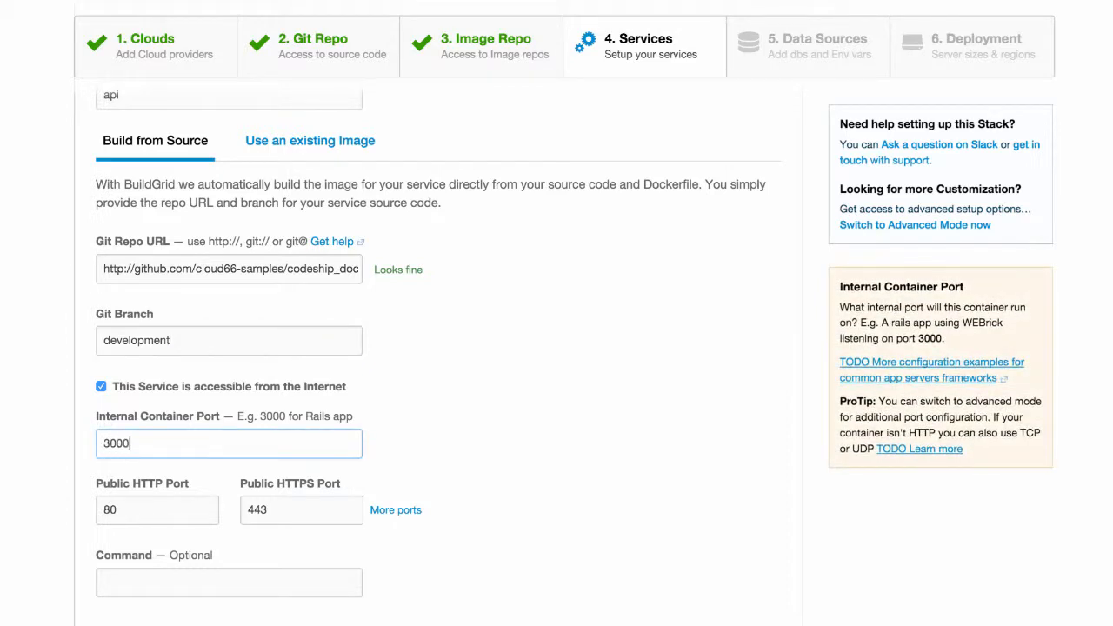
click(157, 501)
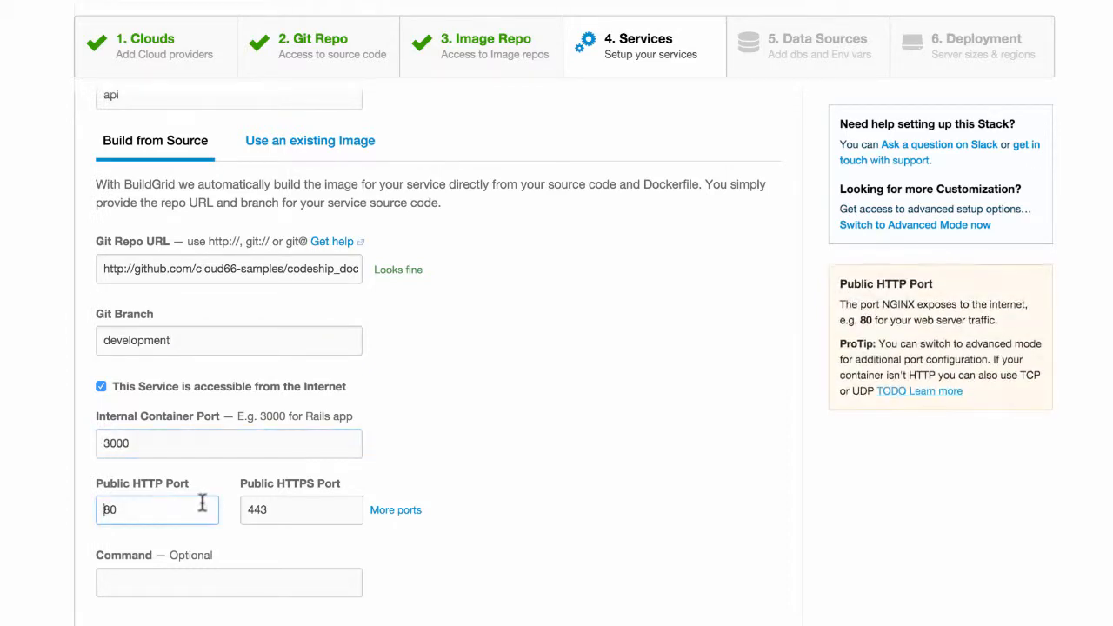
scroll(202, 502, down, 1)
scroll(203, 503, down, 1)
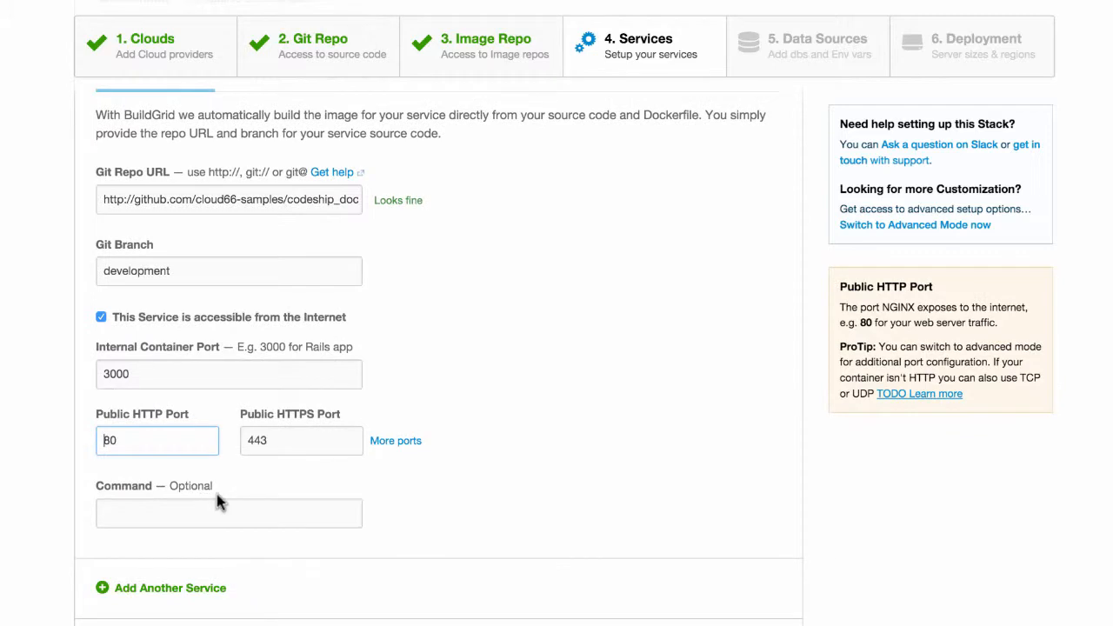
click(393, 442)
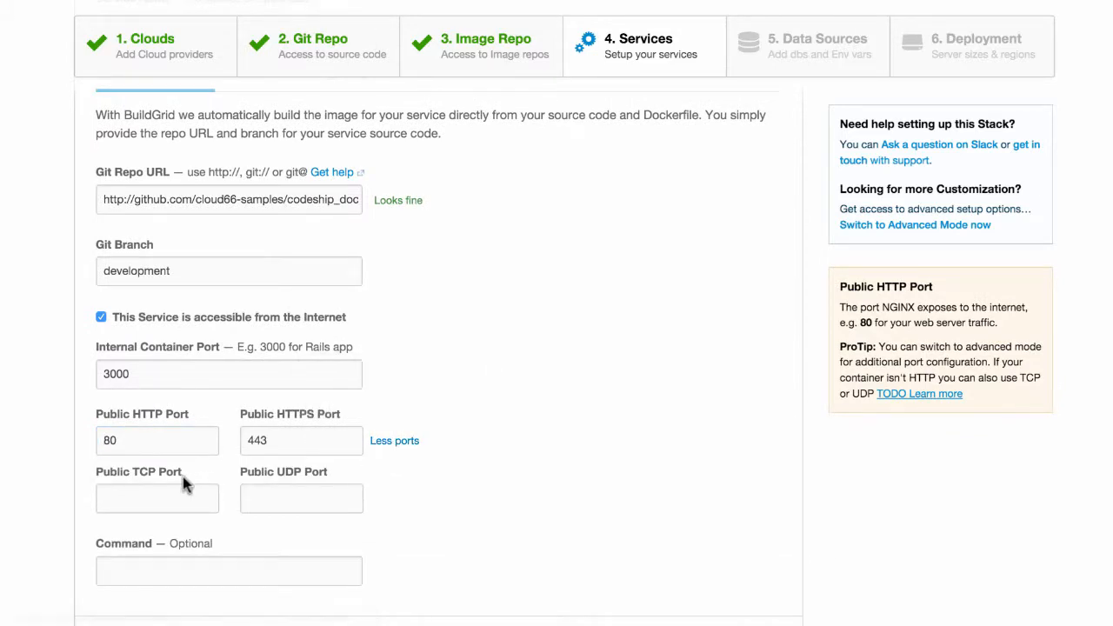
click(383, 444)
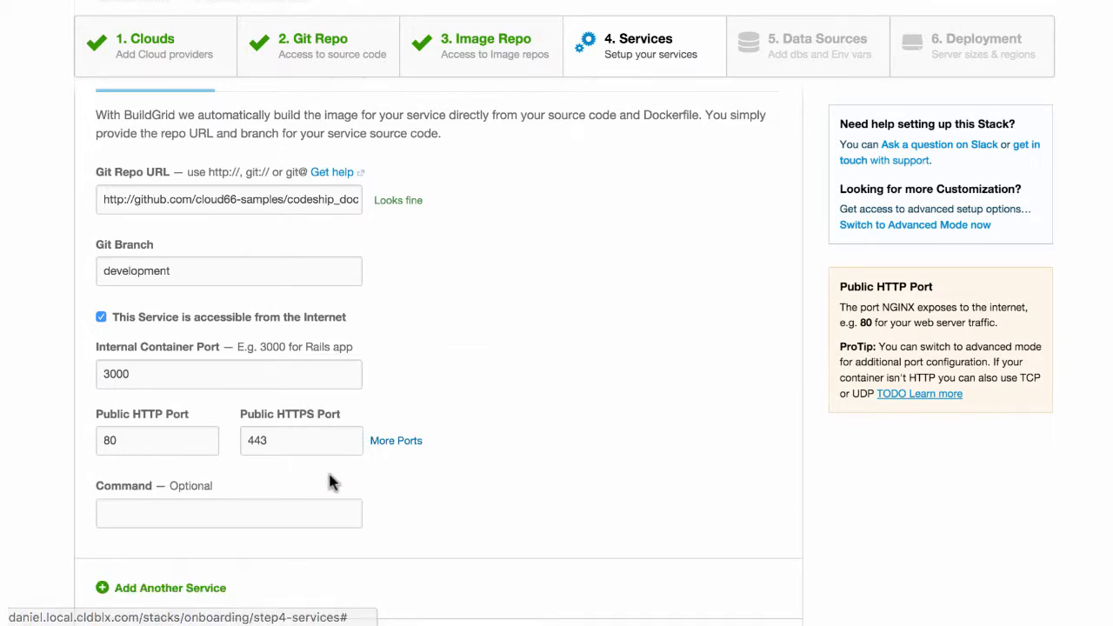
scroll(330, 481, down, 2)
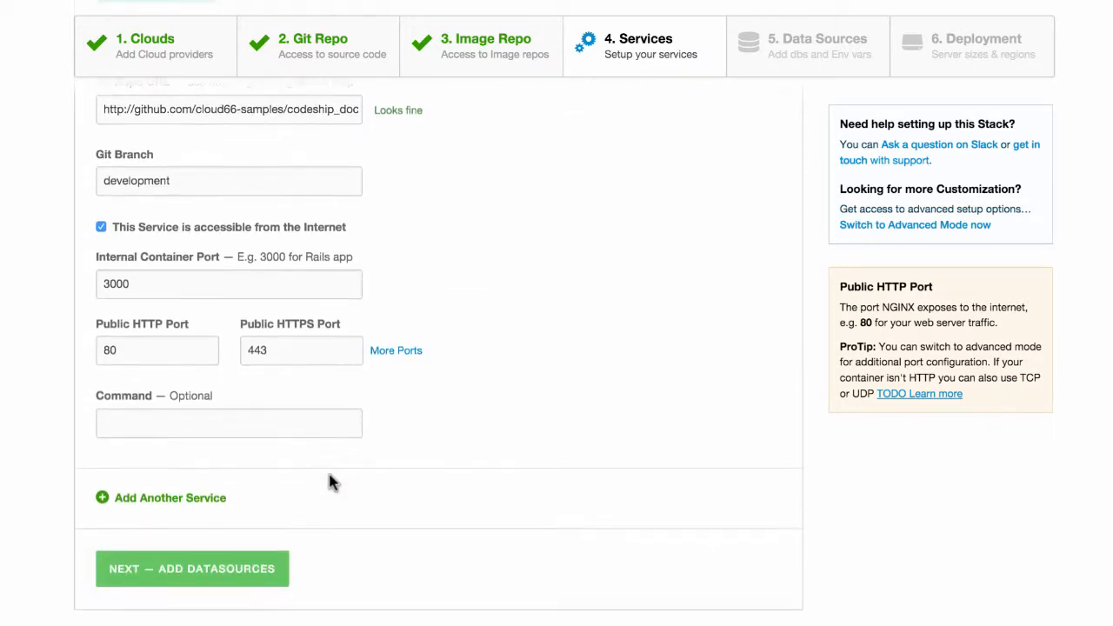
- Leave the api start command empty and add a second service
click(252, 433)
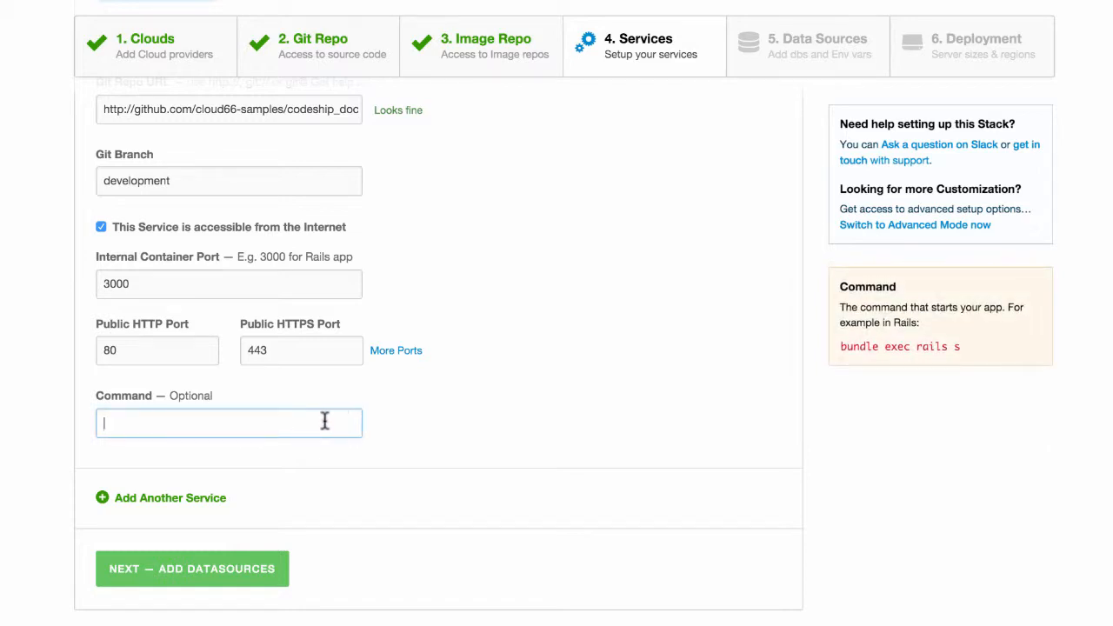
click(415, 426)
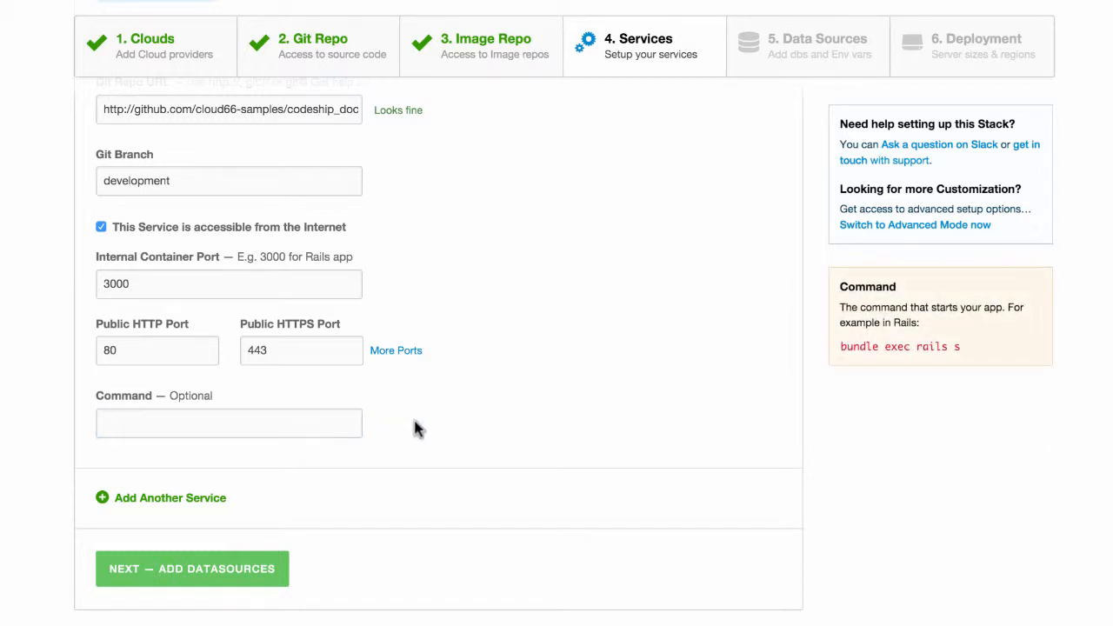
scroll(414, 428, up, 3)
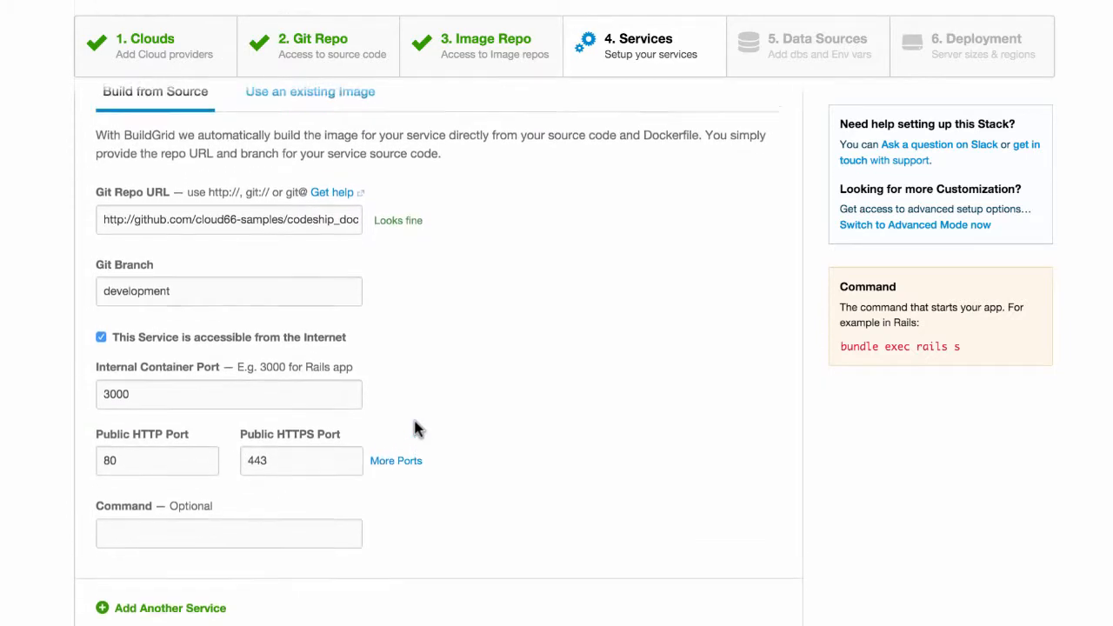
scroll(415, 428, up, 1)
scroll(415, 427, down, 2)
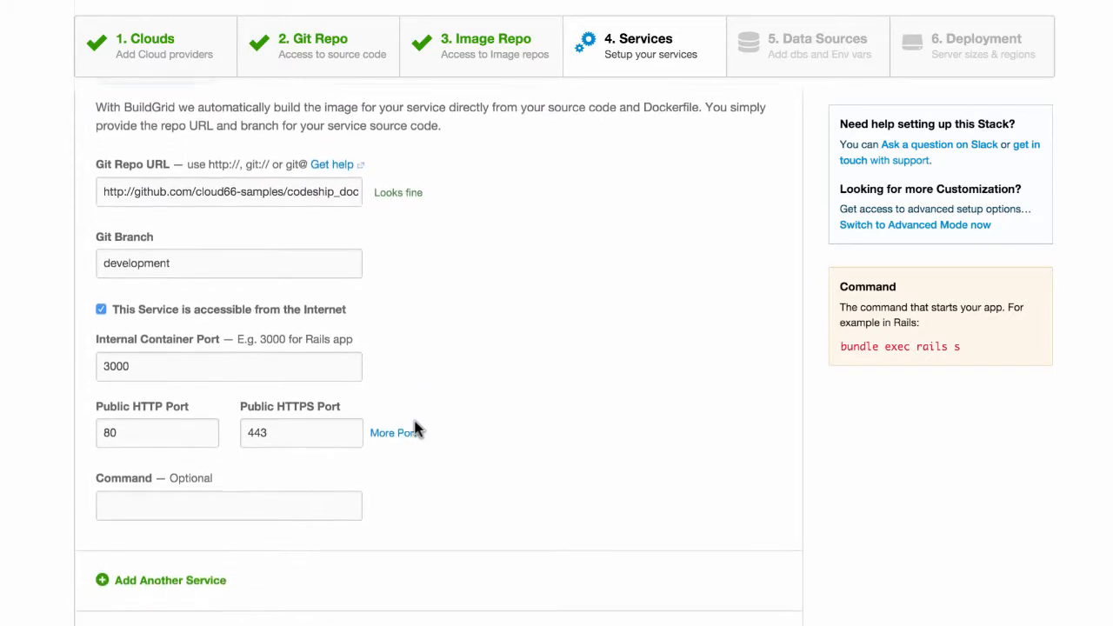
scroll(414, 428, down, 3)
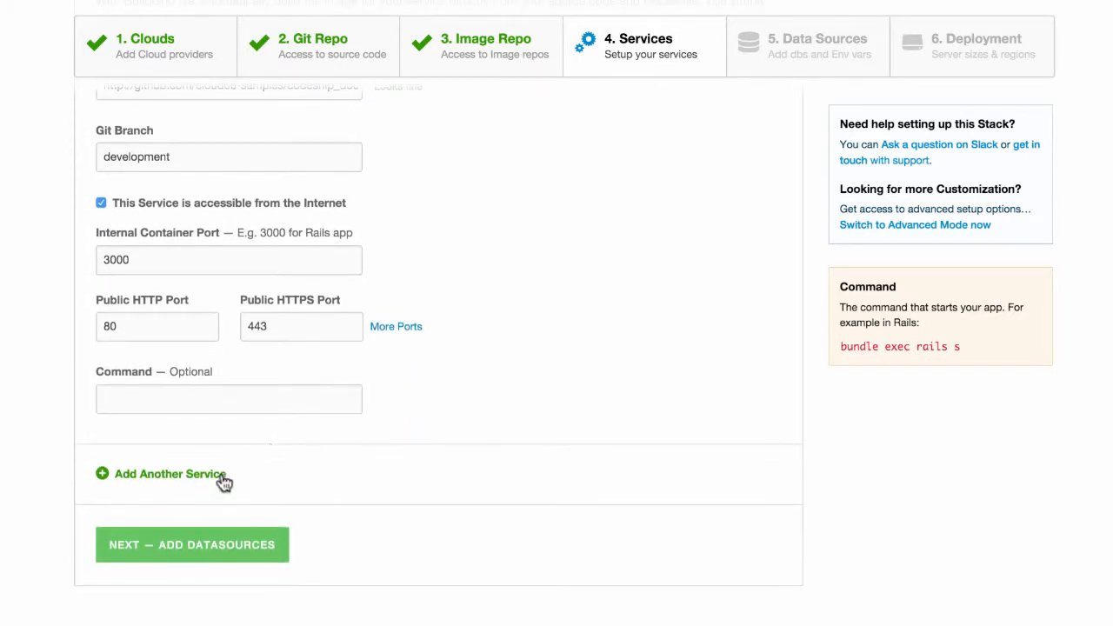
click(223, 481)
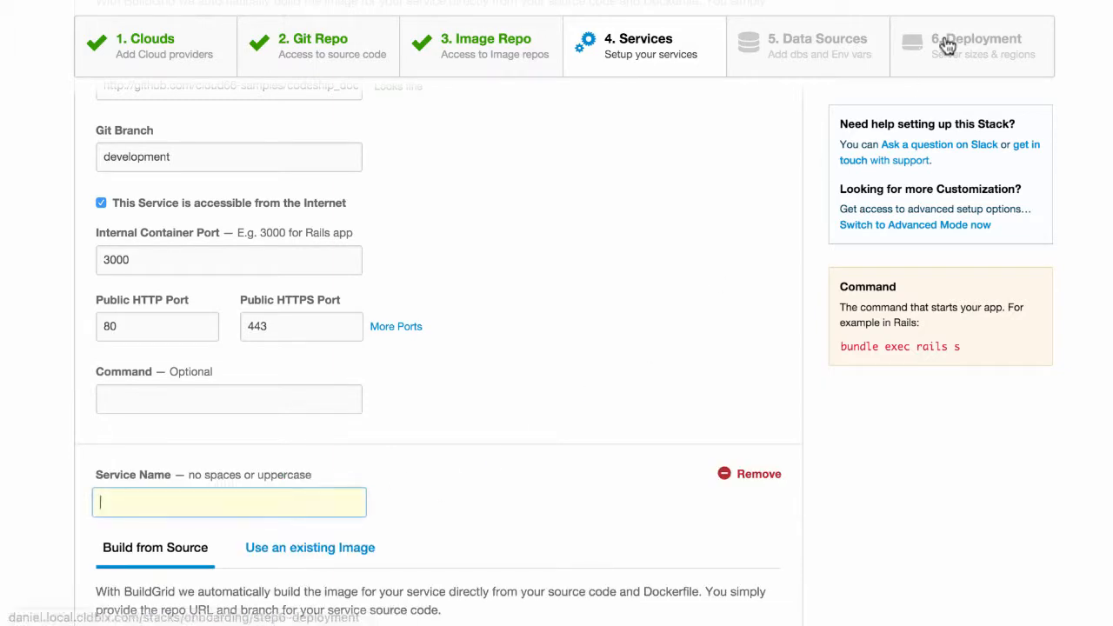
- Base the new service on an existing image, naming it ghost with image ghost
scroll(299, 509, down, 8)
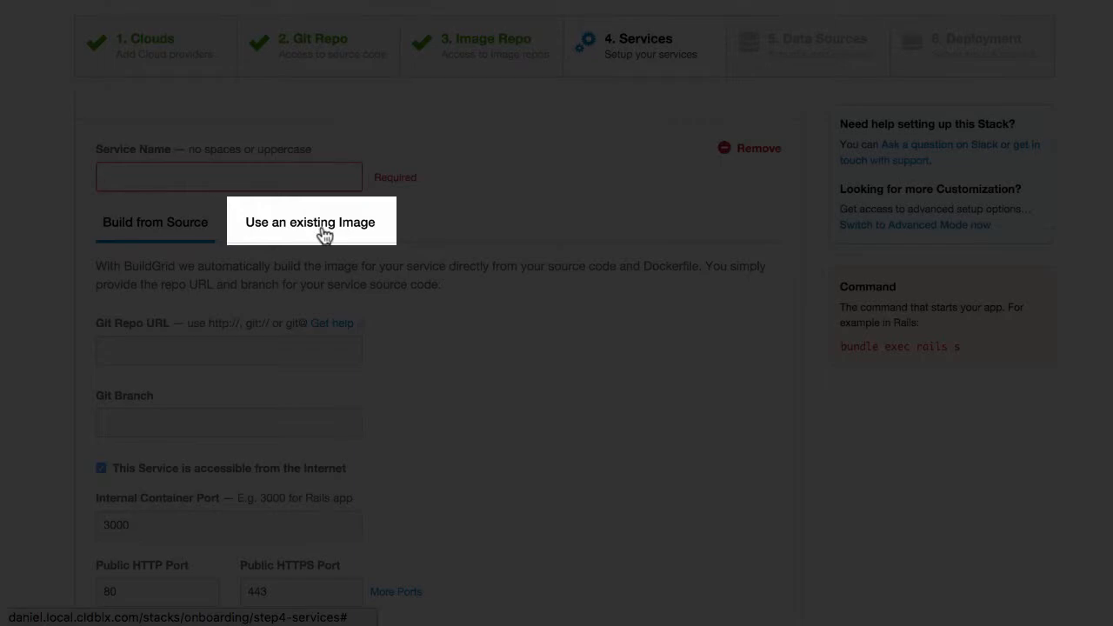
click(323, 230)
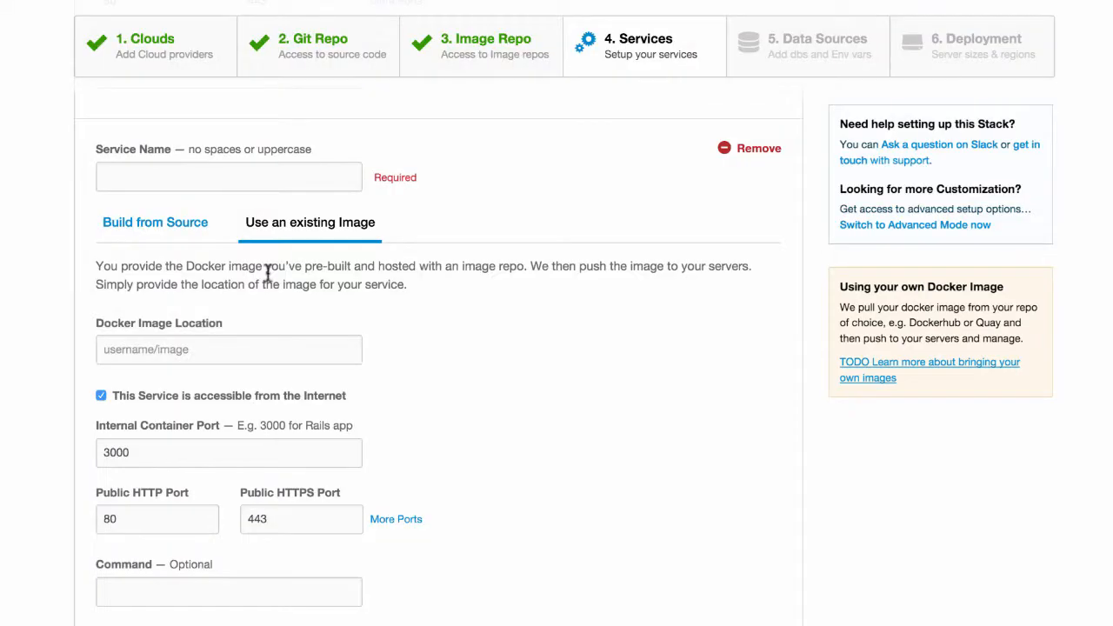
scroll(268, 273, down, 2)
scroll(268, 273, up, 1)
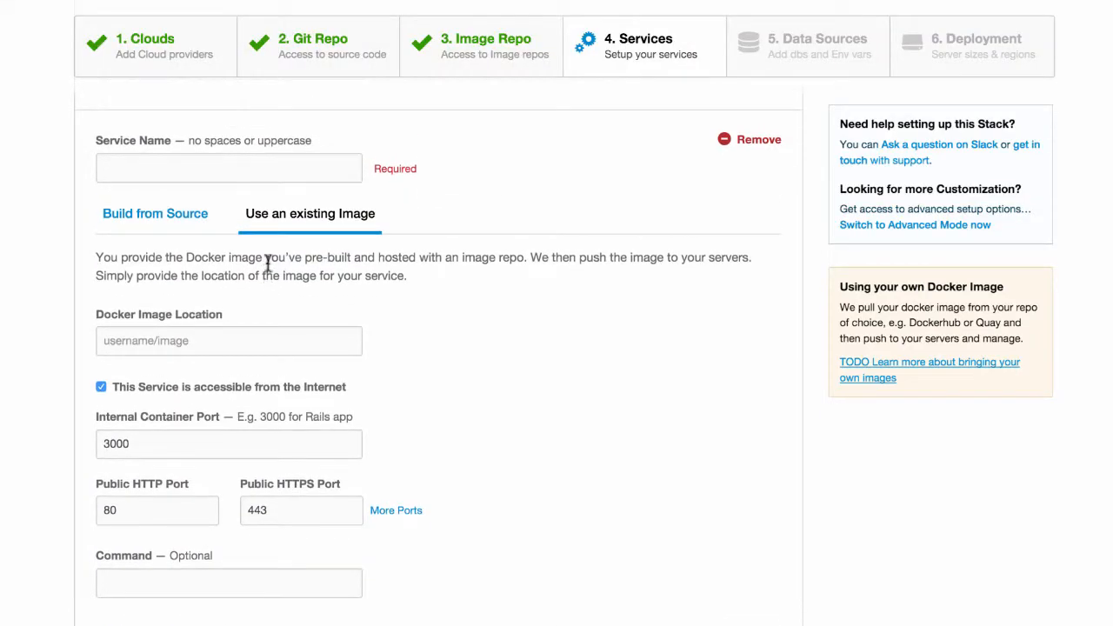
click(244, 167)
text(g)
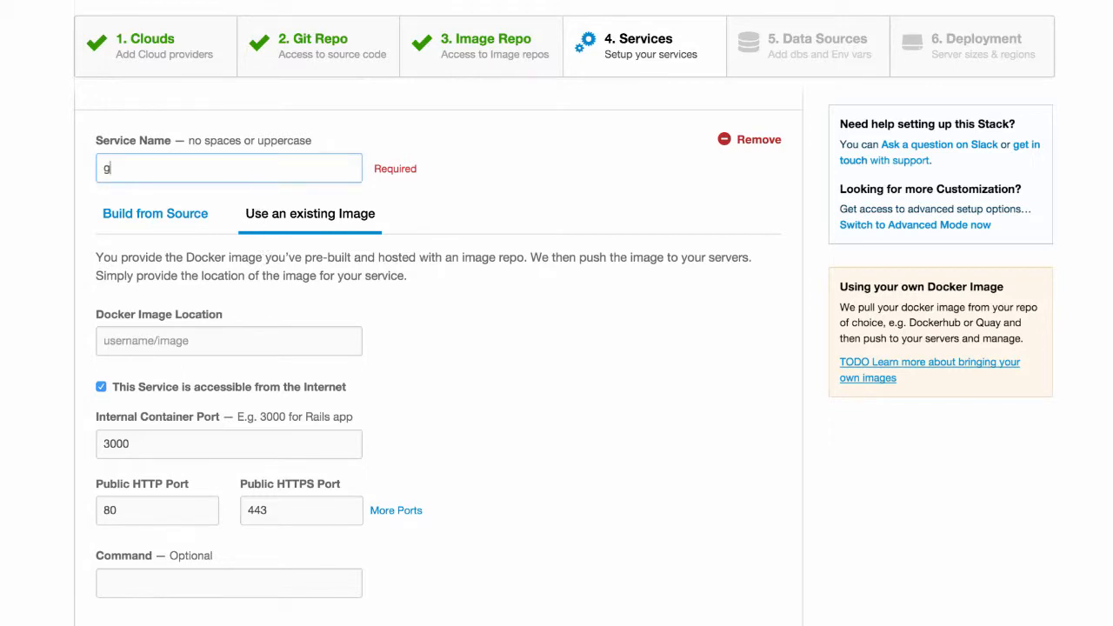
text(host)
click(205, 336)
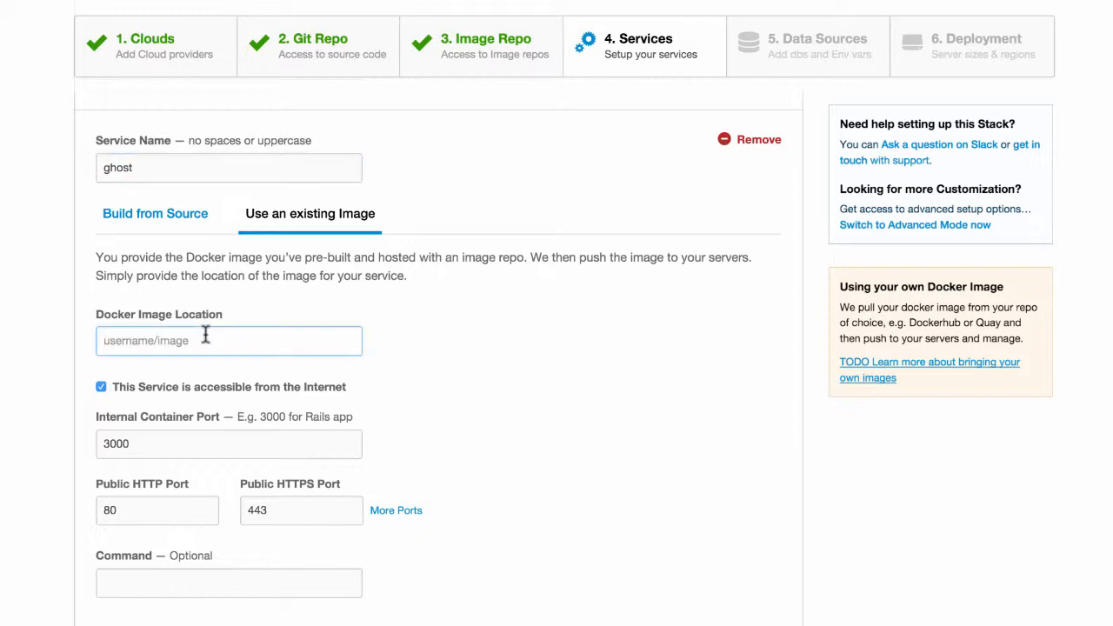
text(ghi)
- Set the ghost container port to 2368 and its public HTTP port to 8080
scroll(122, 396, down, 2)
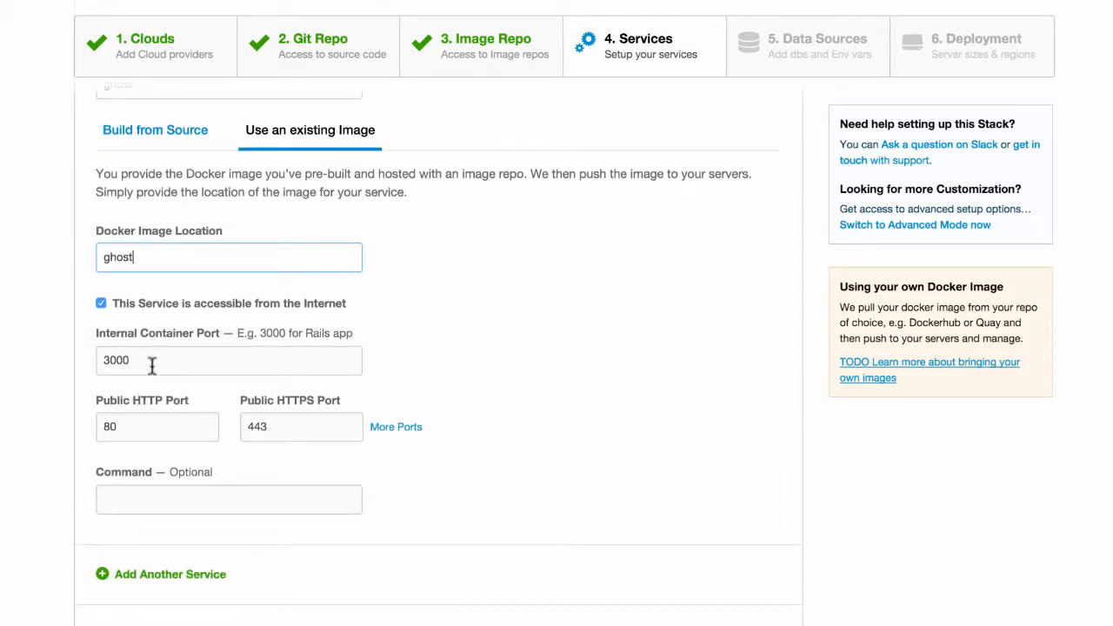
drag(155, 362, 69, 358)
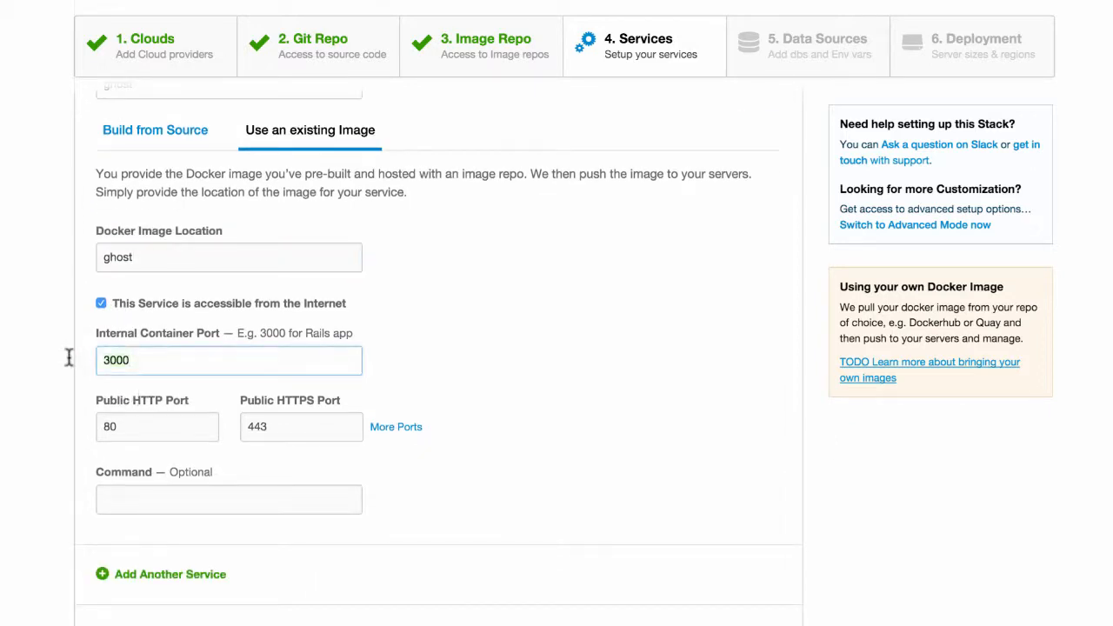
text(2368)
click(146, 423)
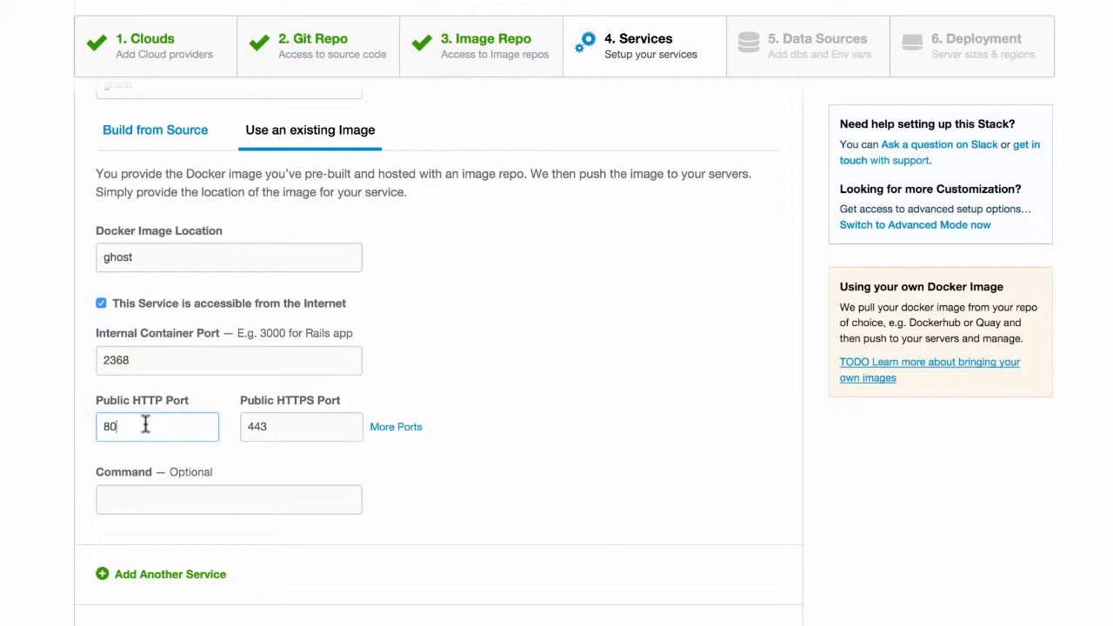
text(80)
scroll(265, 482, down, 2)
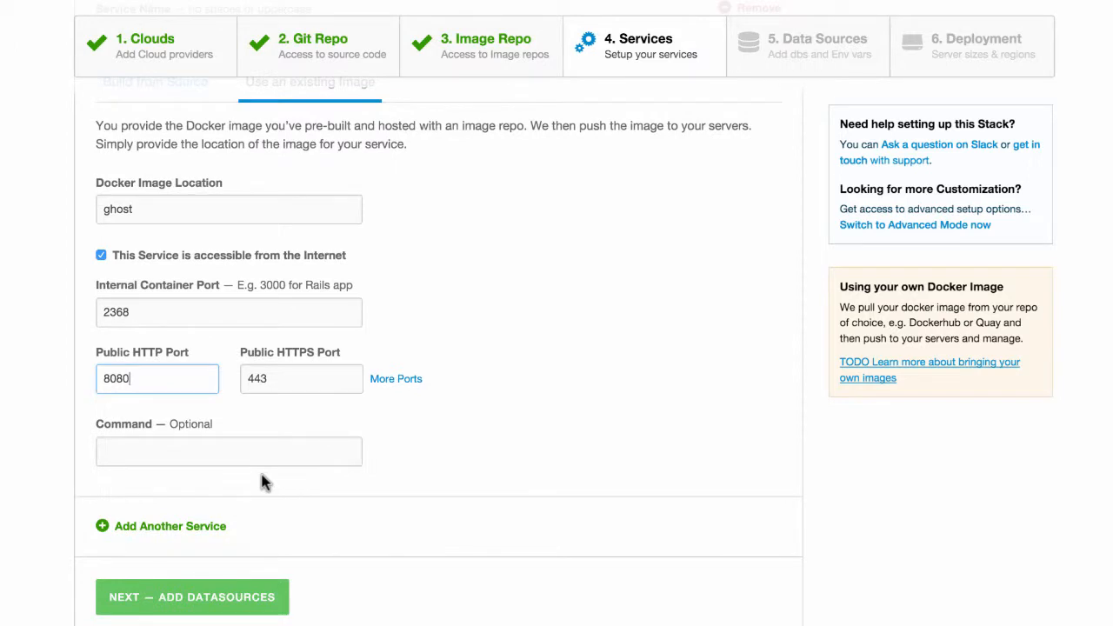
scroll(265, 483, down, 1)
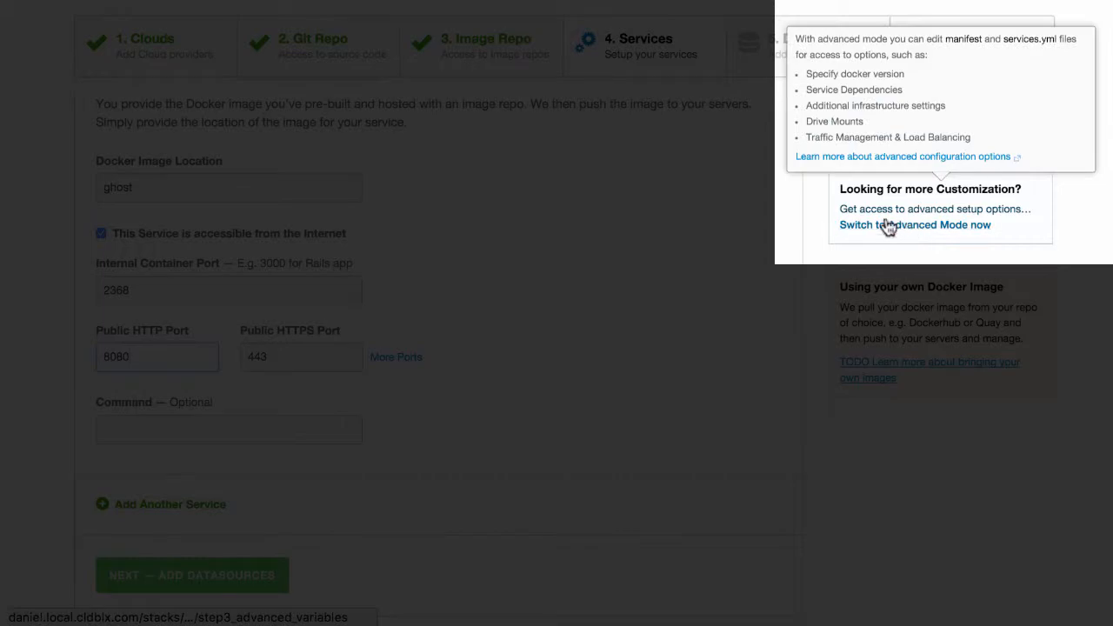
- Switch to Advanced Mode to review the api and ghost services in services.yml
click(905, 231)
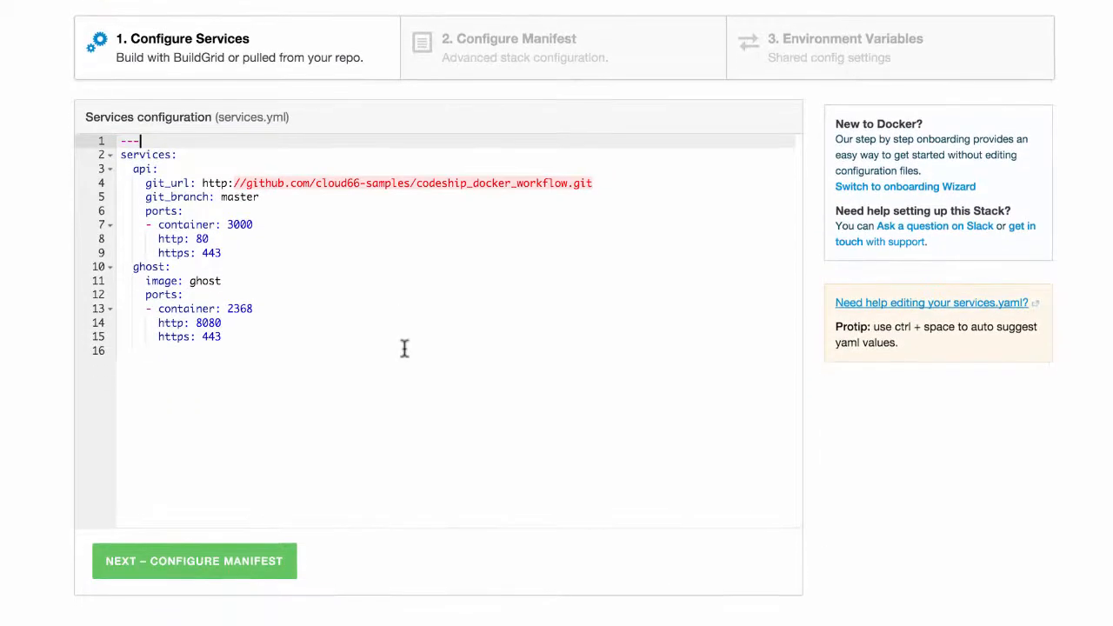
scroll(404, 348, down, 2)
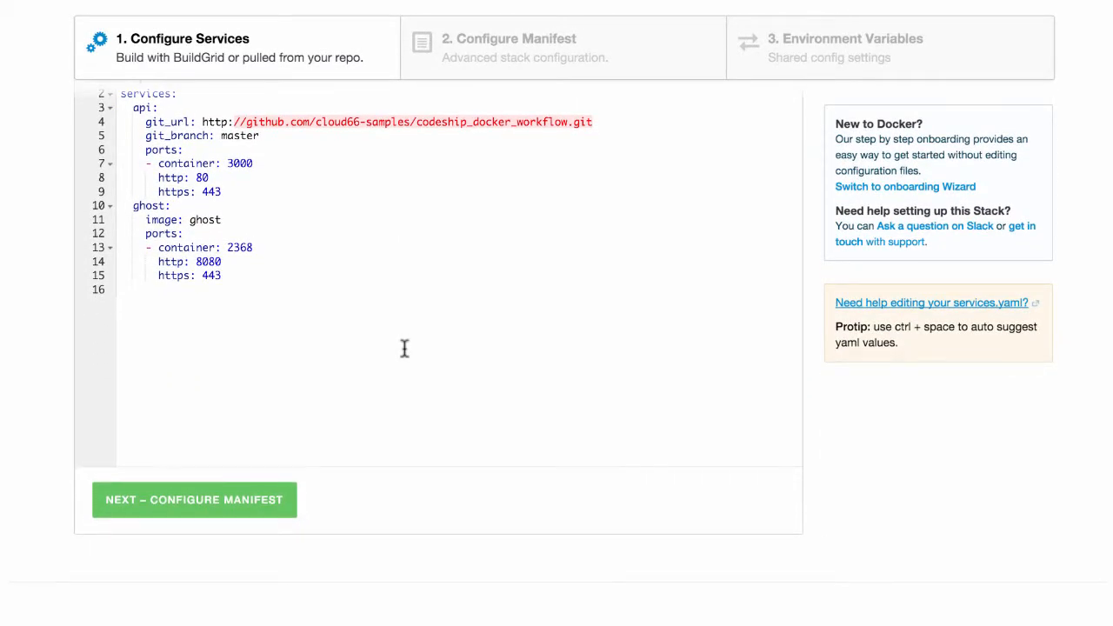
scroll(405, 348, up, 3)
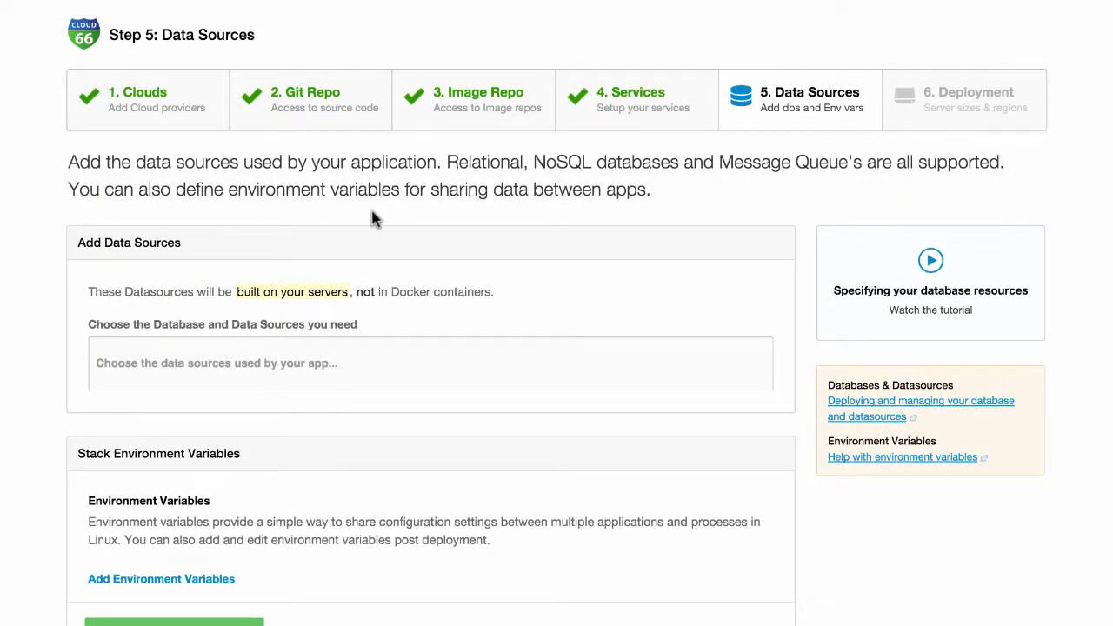
- Add MongoDB, MySQL, InfluxDB, Redis and GlusterFS as data sources
scroll(372, 217, down, 1)
scroll(372, 218, up, 1)
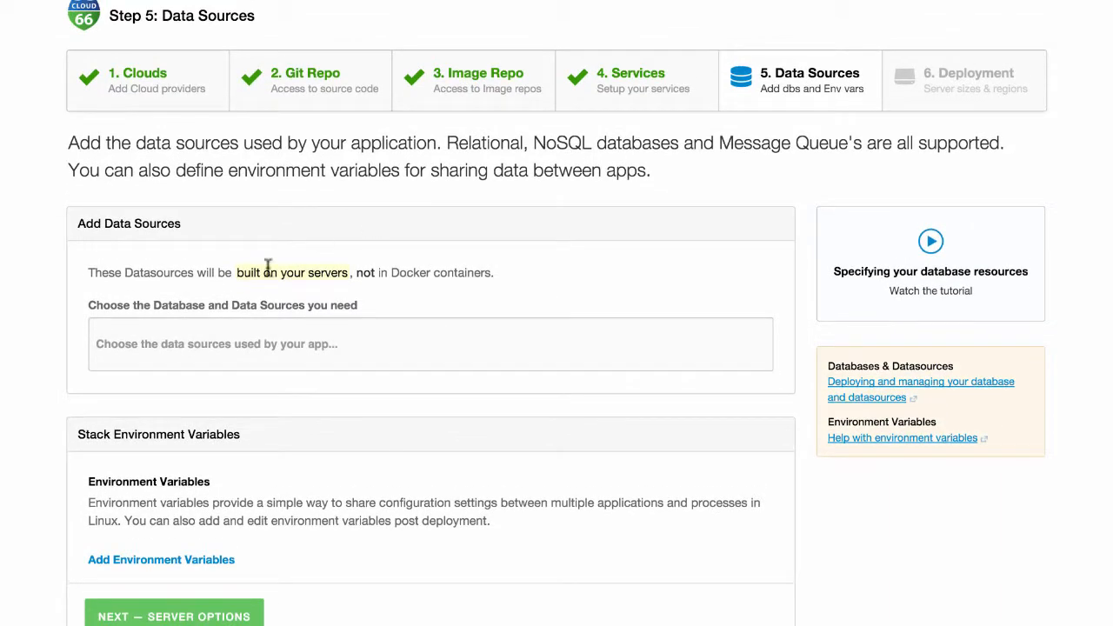
click(214, 344)
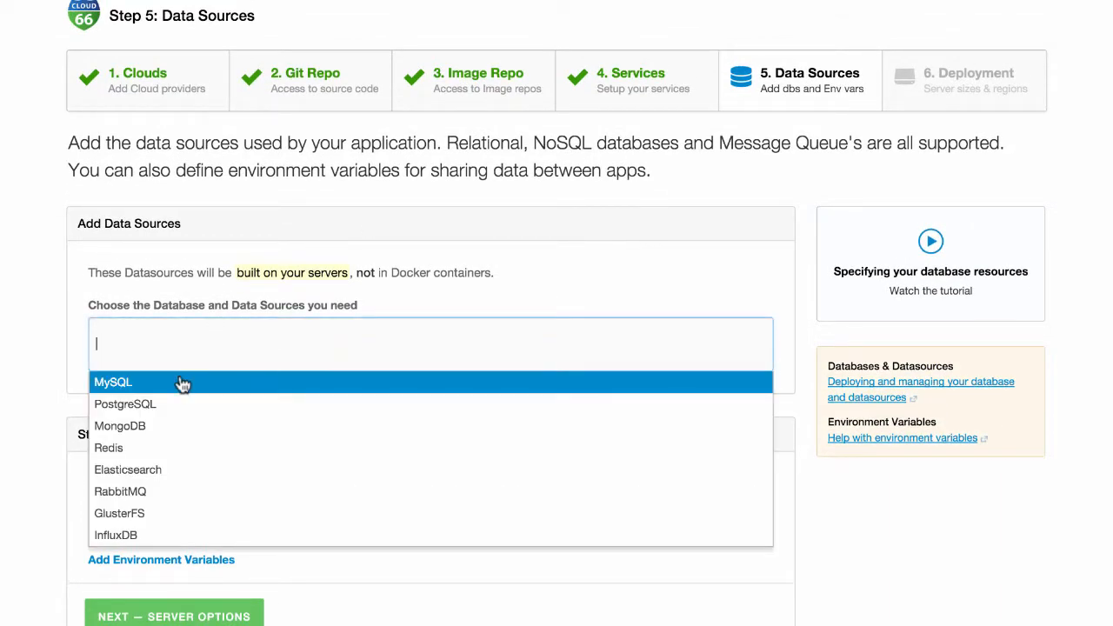
click(157, 426)
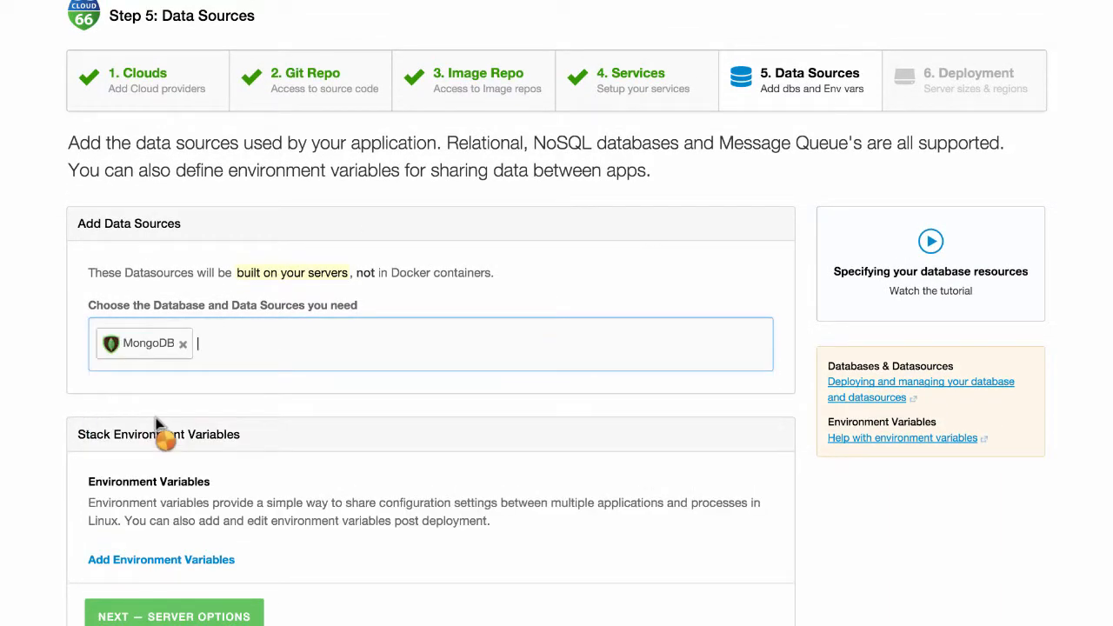
click(247, 348)
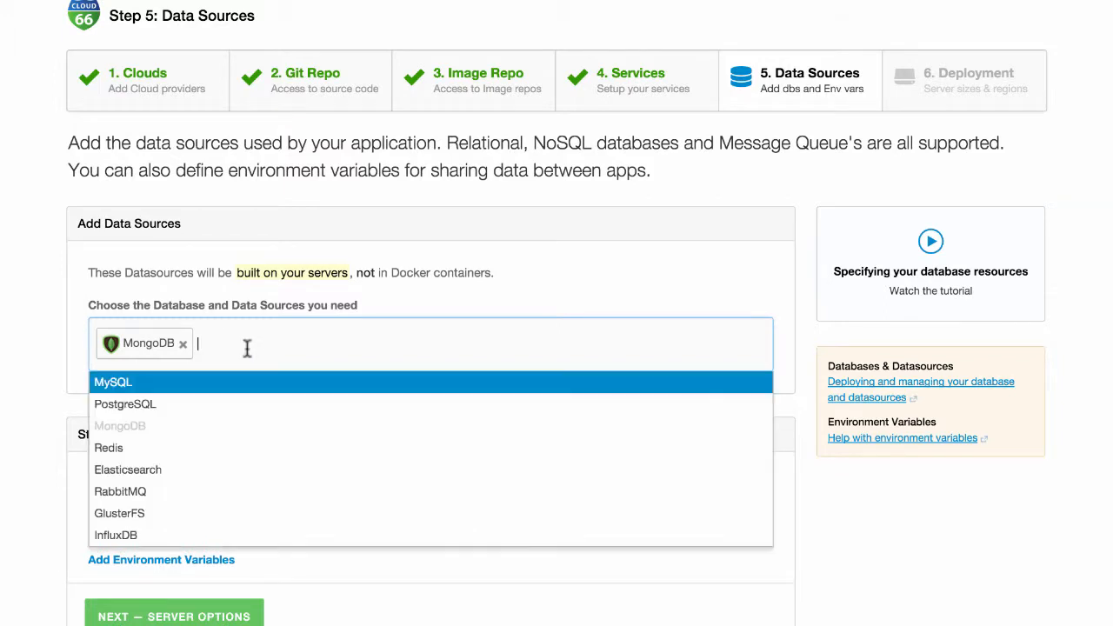
click(287, 382)
click(313, 352)
click(168, 534)
click(405, 353)
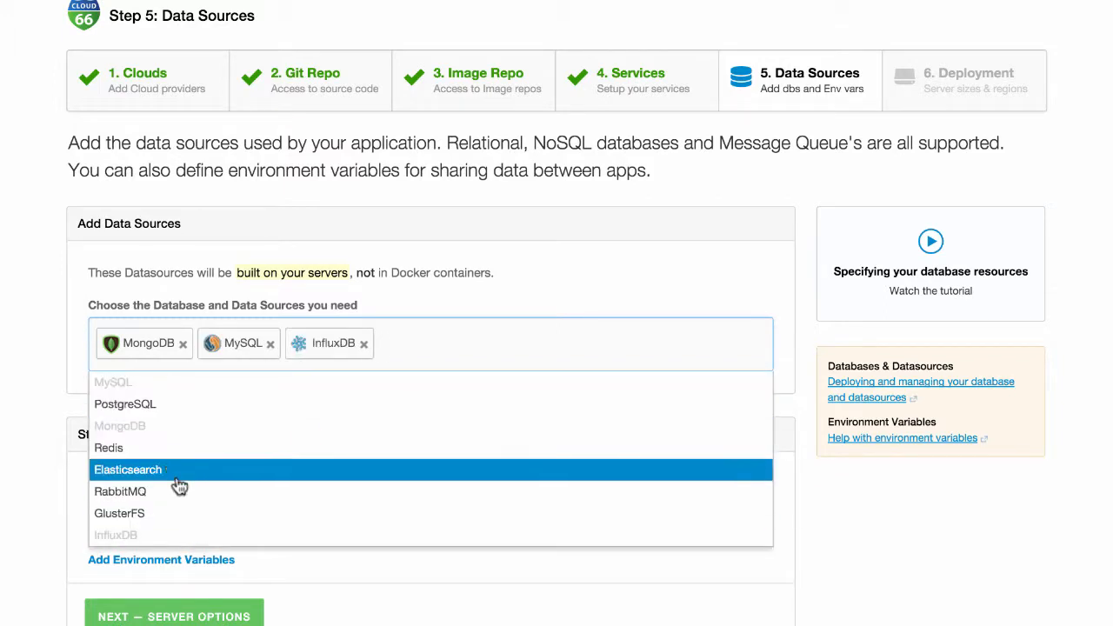
click(130, 447)
click(502, 351)
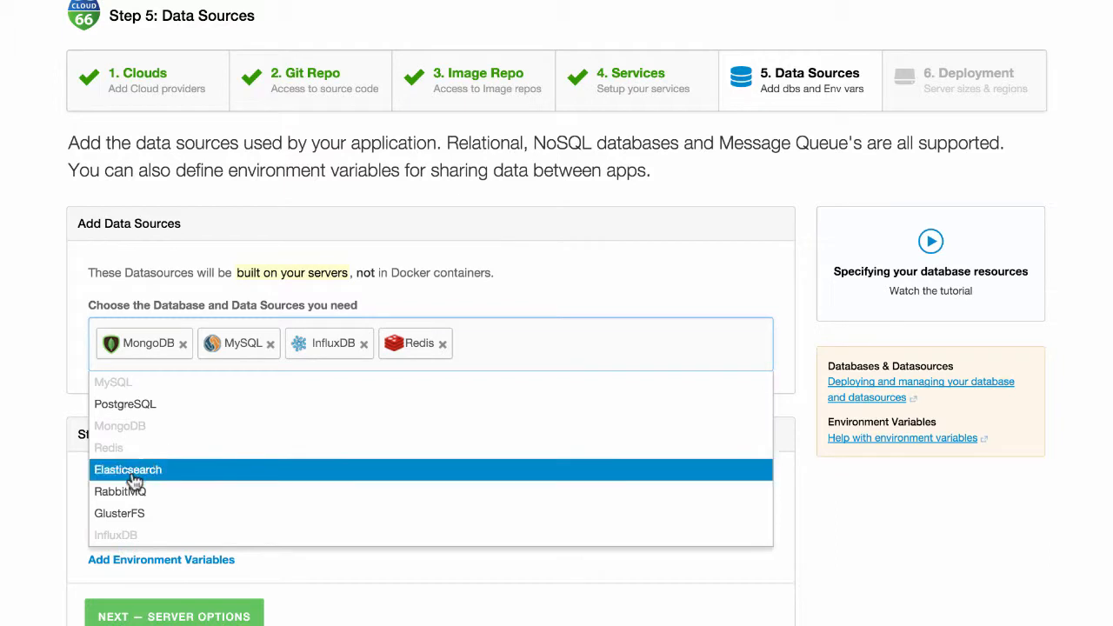
click(122, 514)
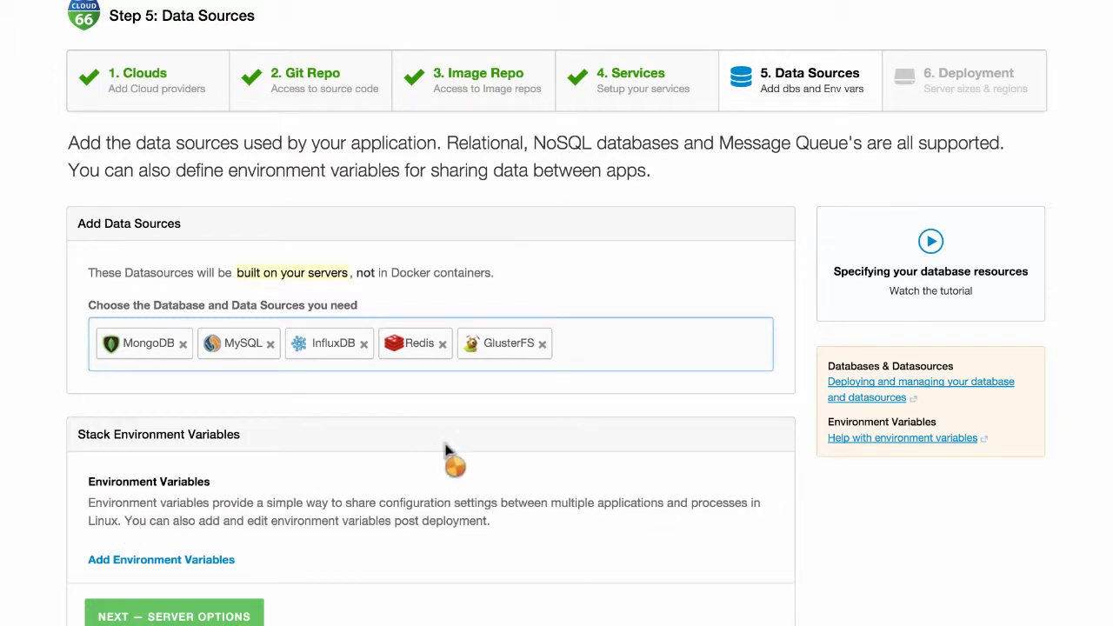
- Remove GlusterFS, Redis, InfluxDB and MySQL, keeping only MongoDB, and continue to Server Options
click(542, 344)
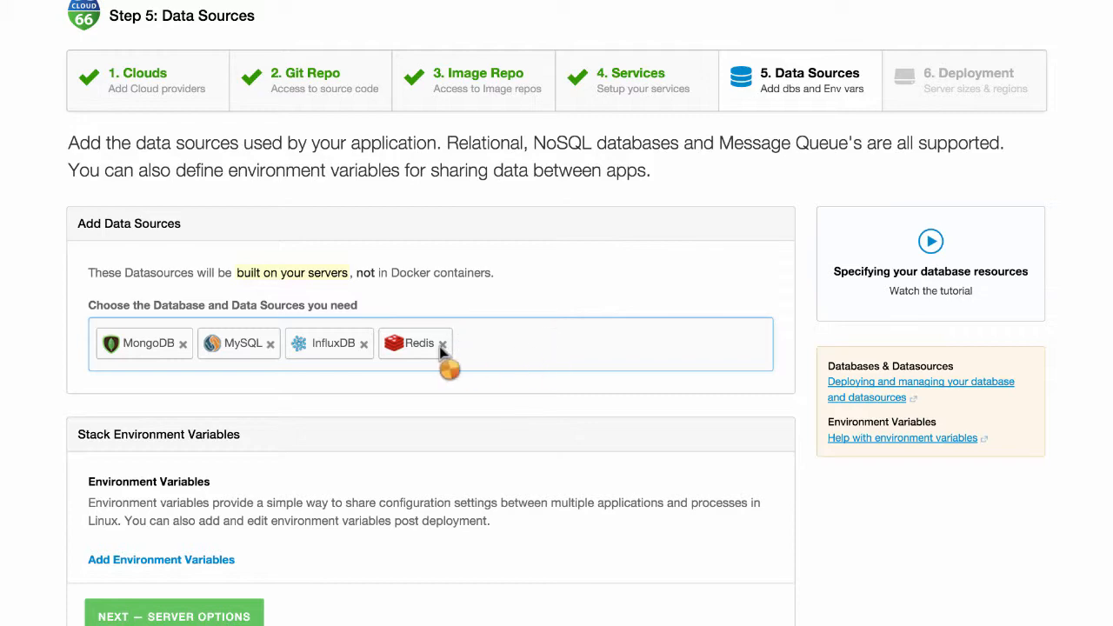
click(443, 344)
click(364, 344)
click(270, 344)
scroll(148, 487, down, 3)
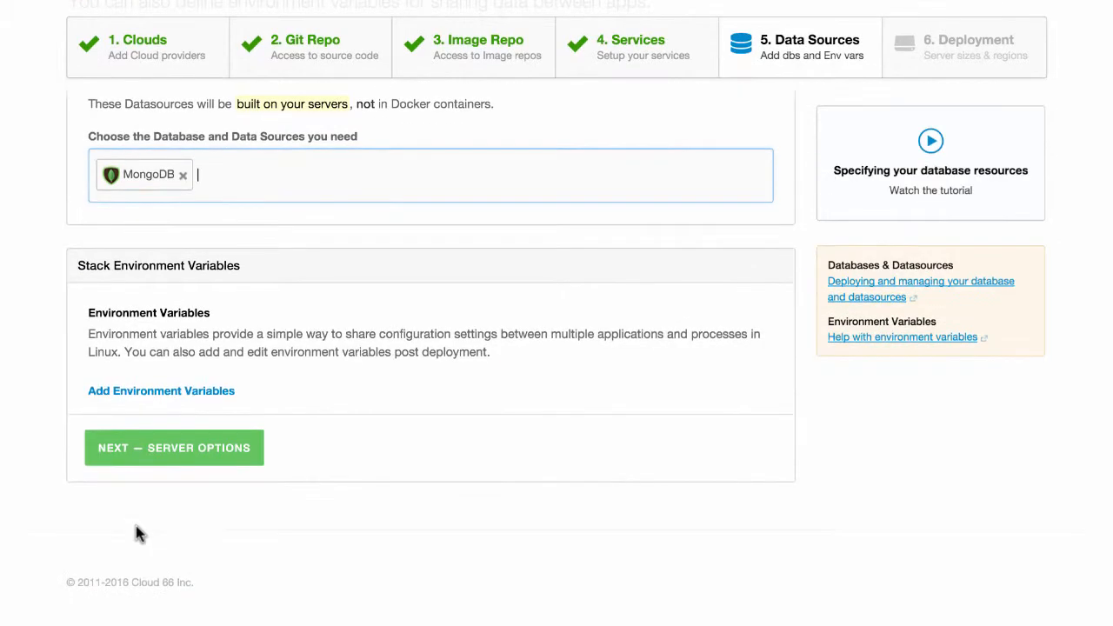
click(192, 472)
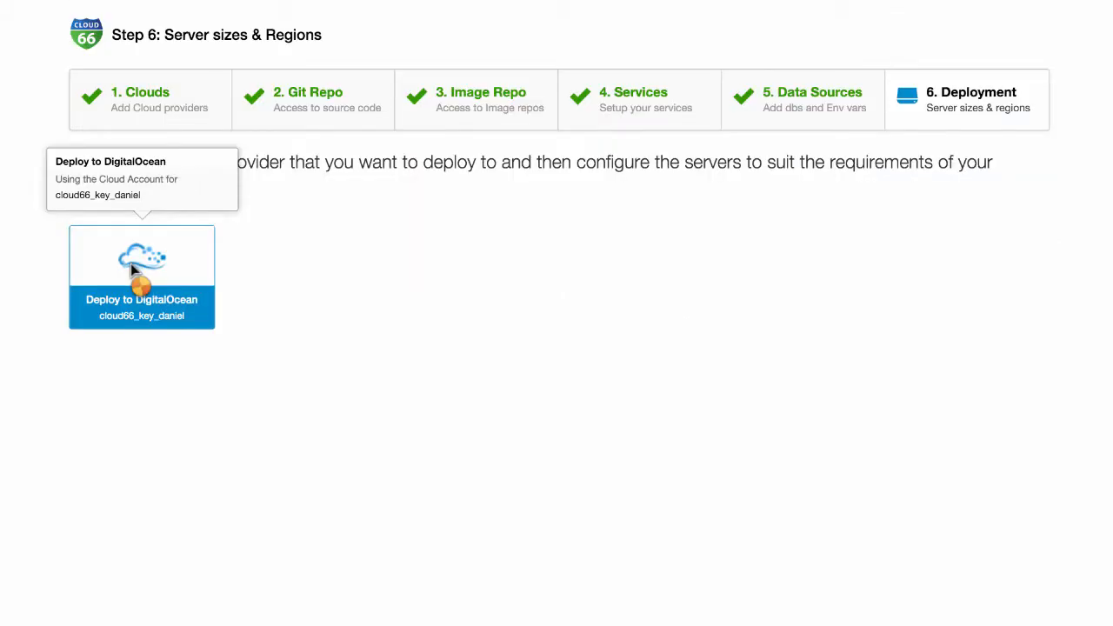
- Deploy to DigitalOcean in Amsterdam 3 with a 1GB - 1 CPU Docker server
click(130, 263)
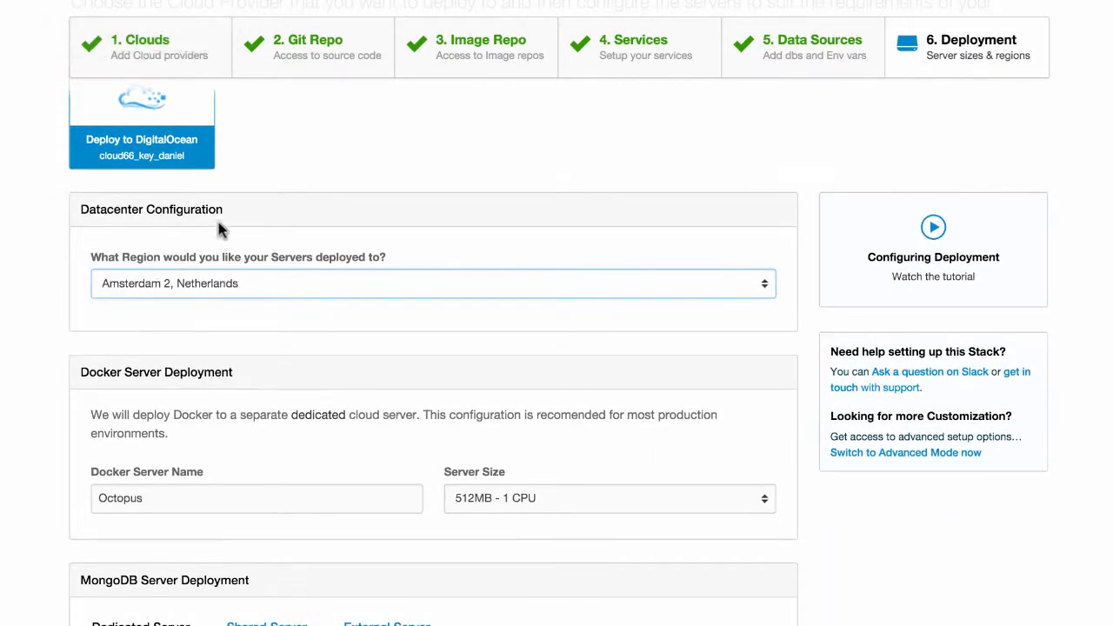
click(247, 289)
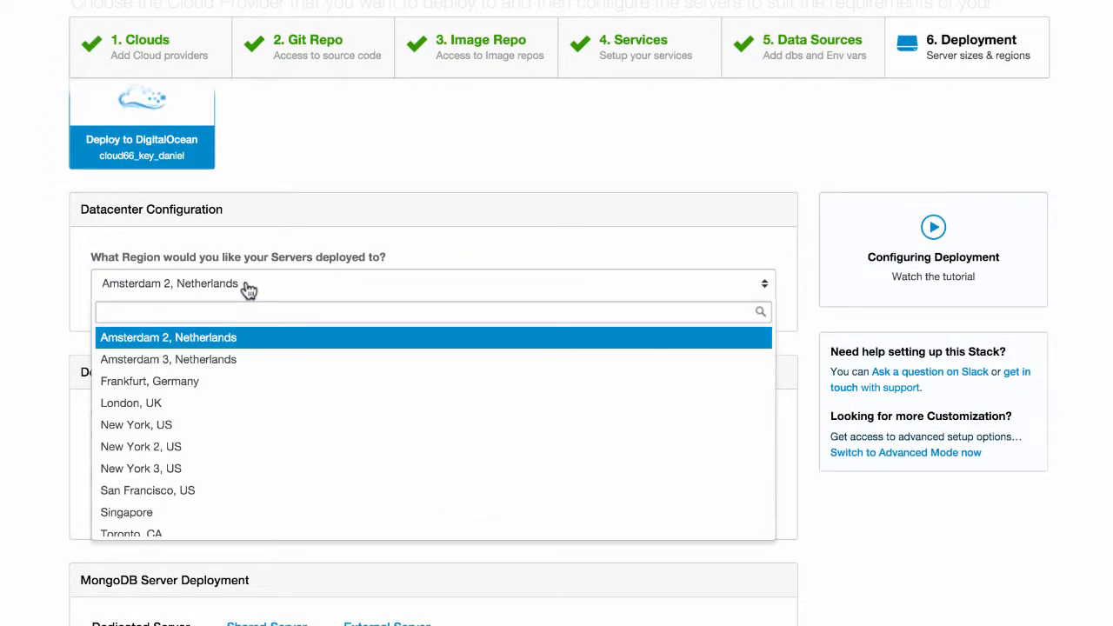
click(198, 359)
scroll(200, 361, down, 5)
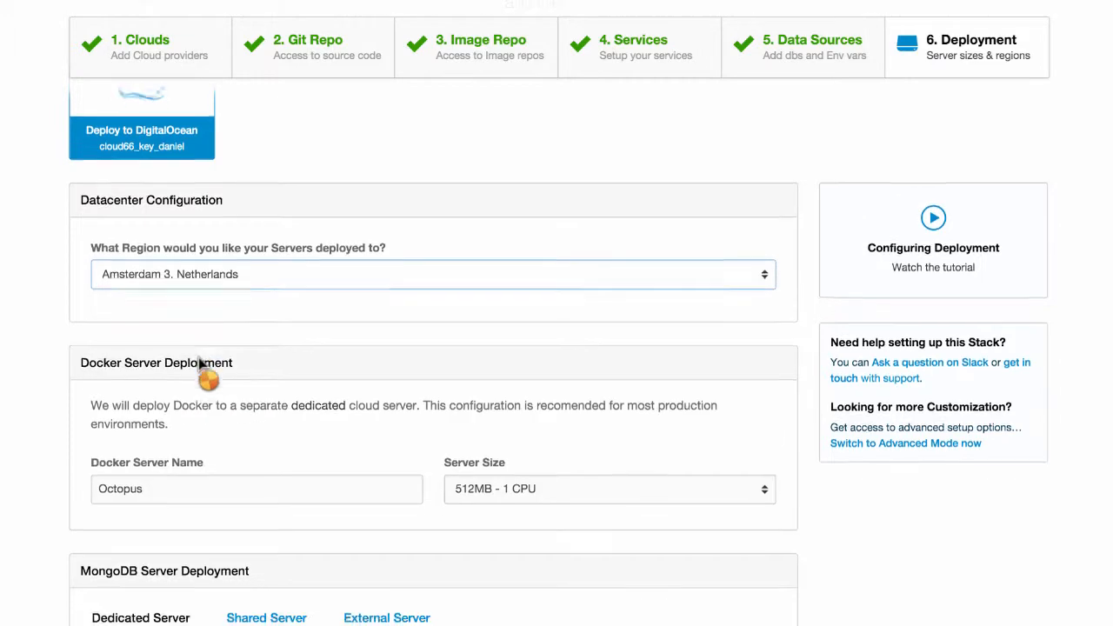
click(463, 313)
click(489, 397)
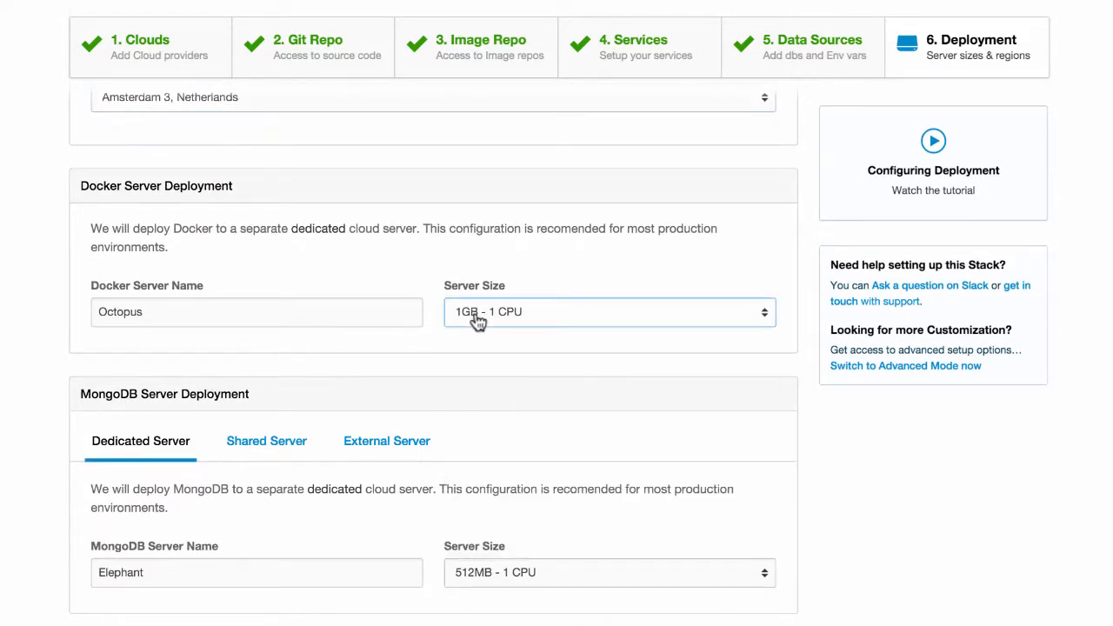
- Share MongoDB on the Docker server, name the stack test_demo and deploy it
scroll(174, 361, down, 3)
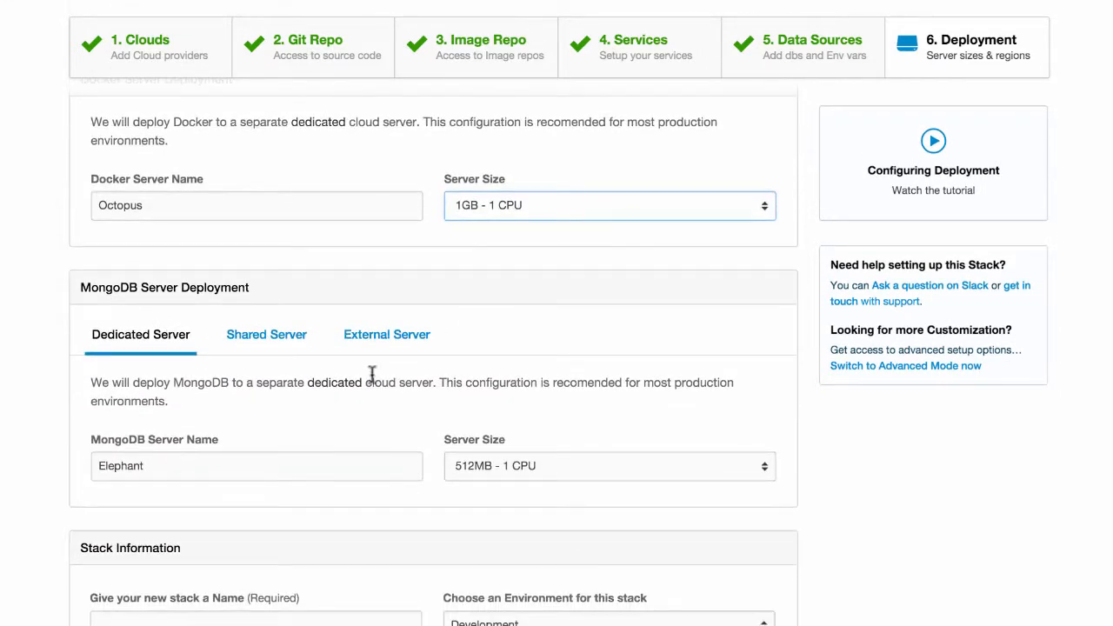
click(266, 336)
scroll(449, 466, down, 3)
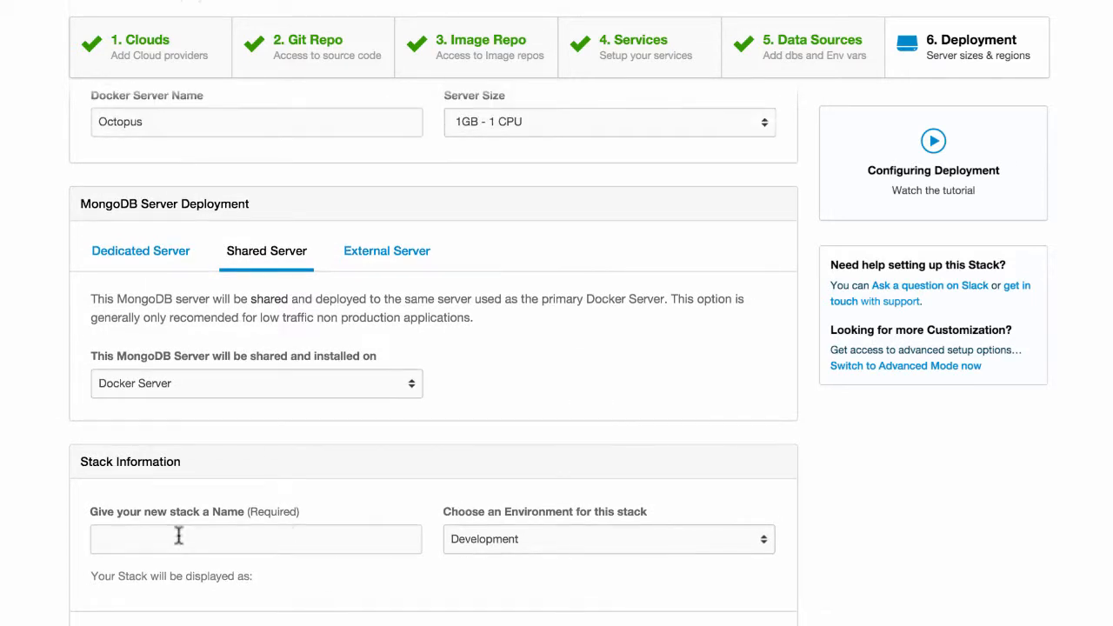
click(178, 536)
text(test_demo)
scroll(23, 584, down, 3)
click(138, 567)
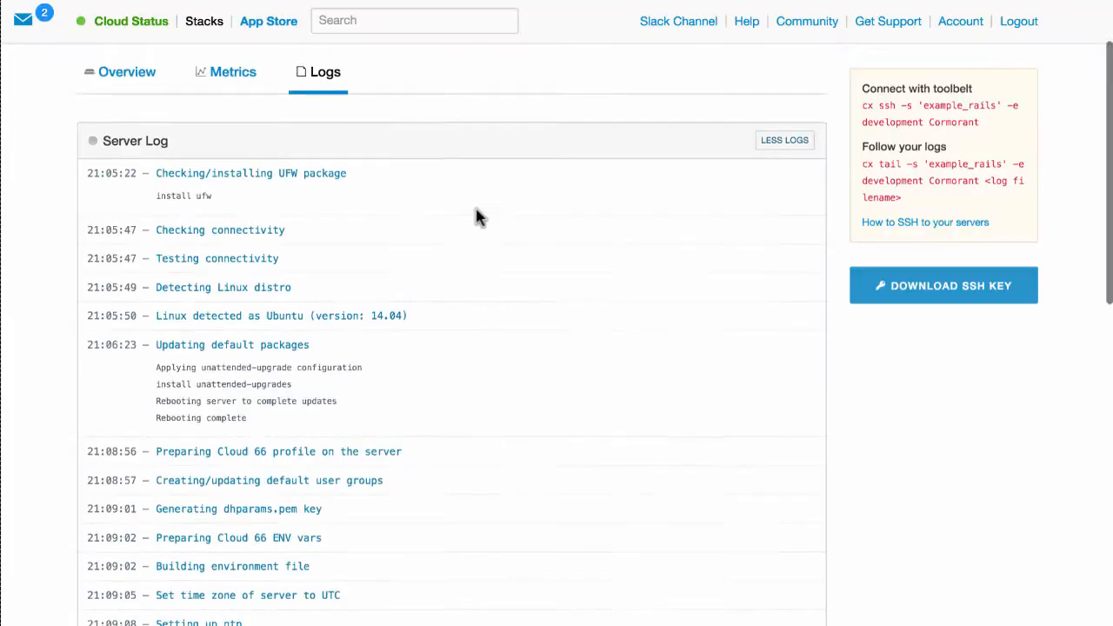
- Scroll through the server provisioning log while the stack deploys
scroll(476, 217, down, 1)
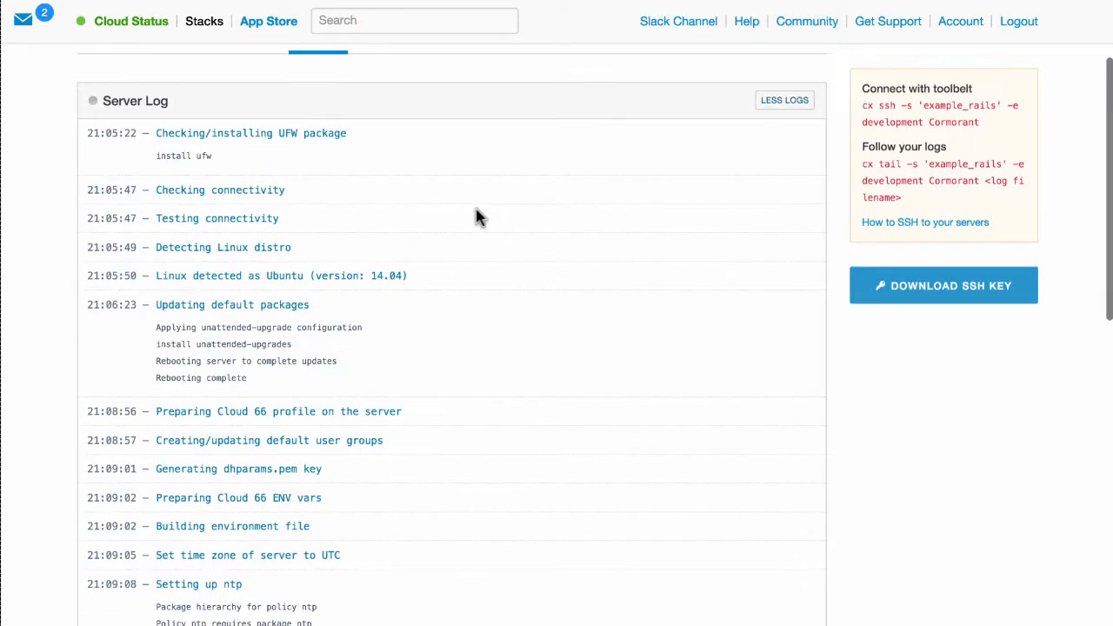
scroll(476, 217, down, 2)
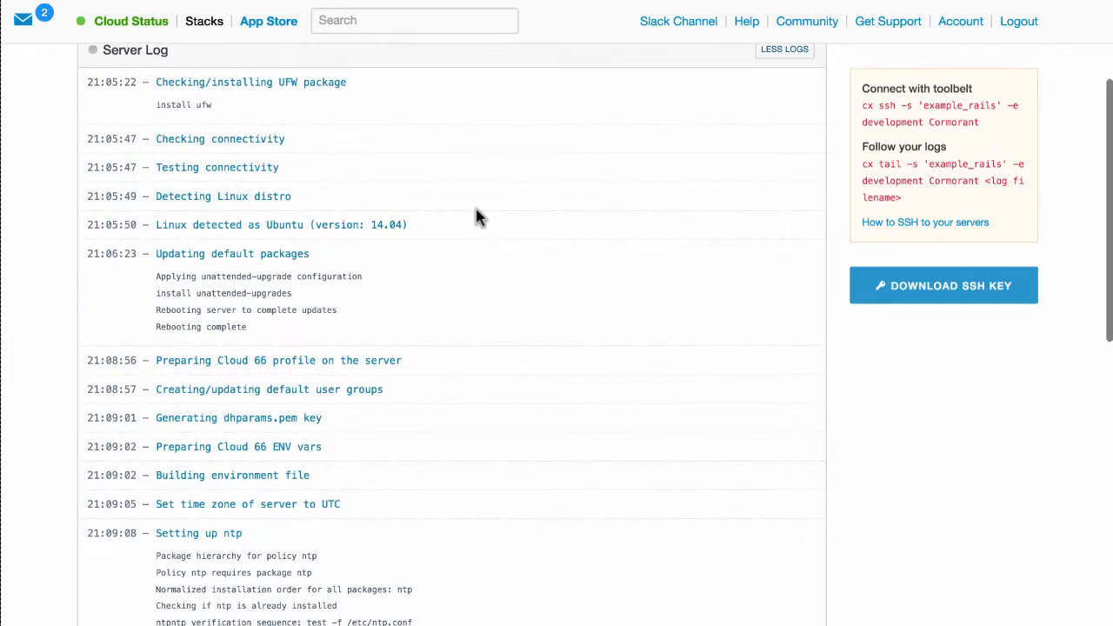
scroll(476, 216, down, 3)
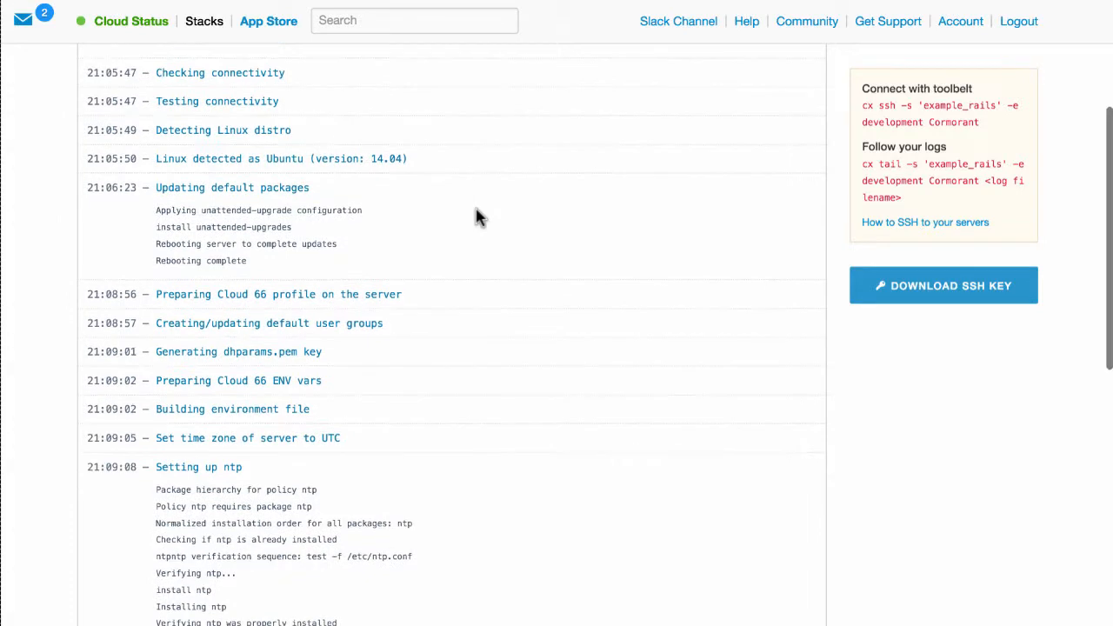
scroll(476, 216, down, 4)
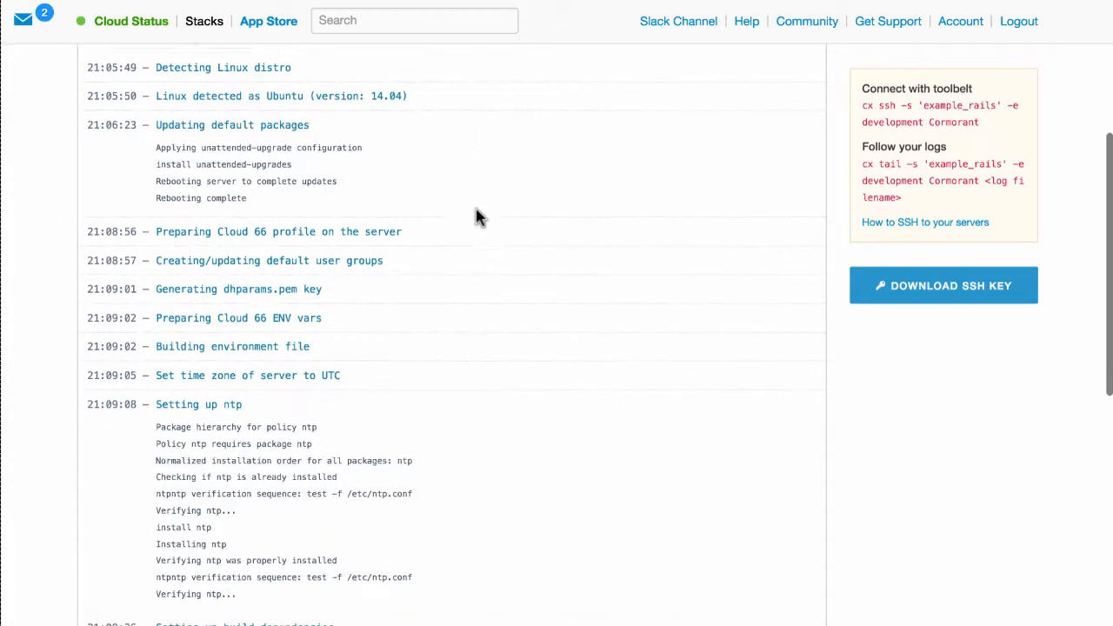
scroll(476, 216, down, 4)
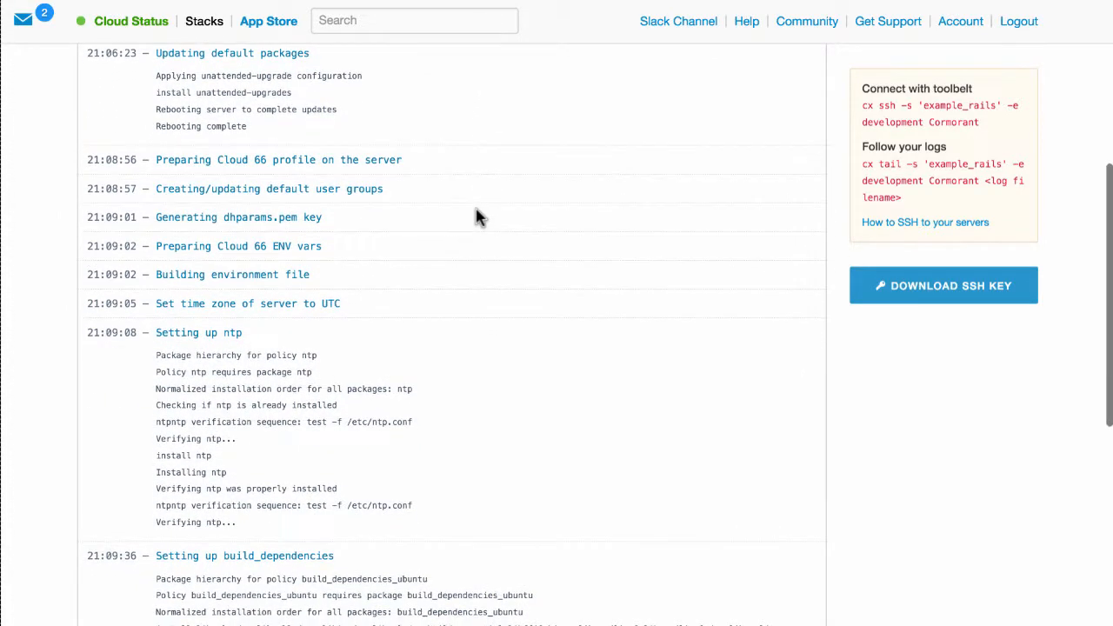
scroll(477, 216, down, 2)
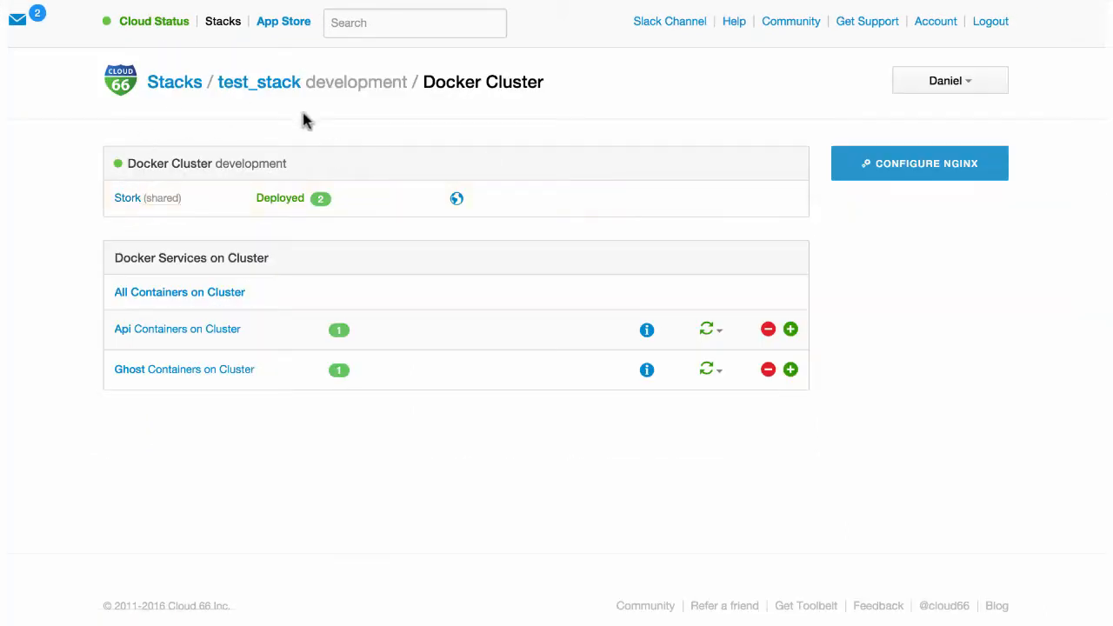
- Open the Stork server page and browse the deployed Ghost blog's Welcome page
click(127, 200)
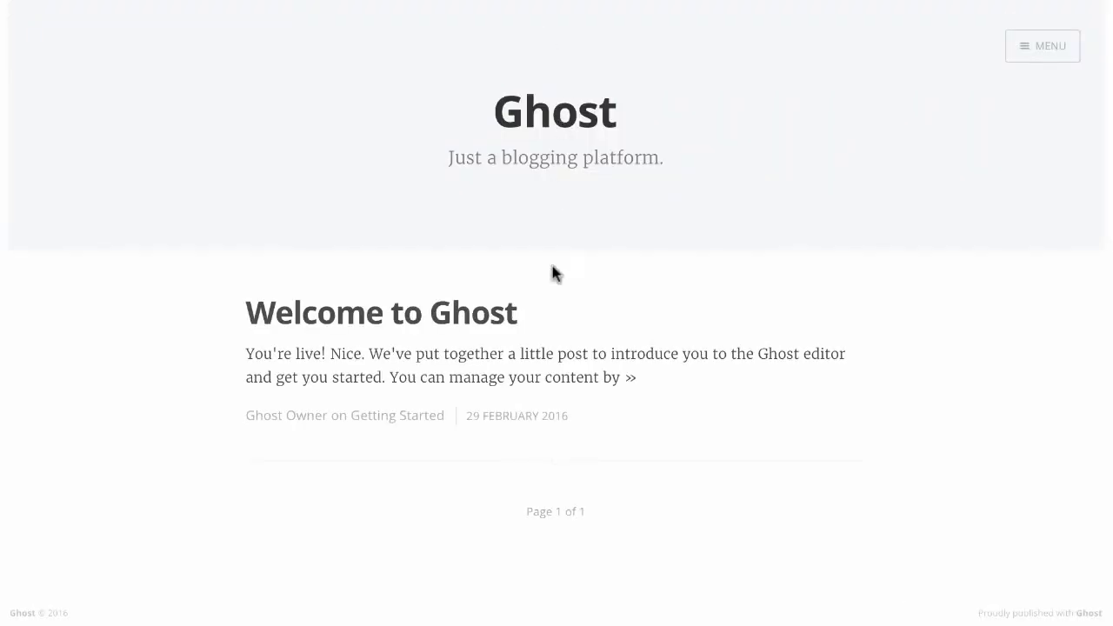
scroll(559, 337, up, 2)
scroll(560, 336, down, 3)
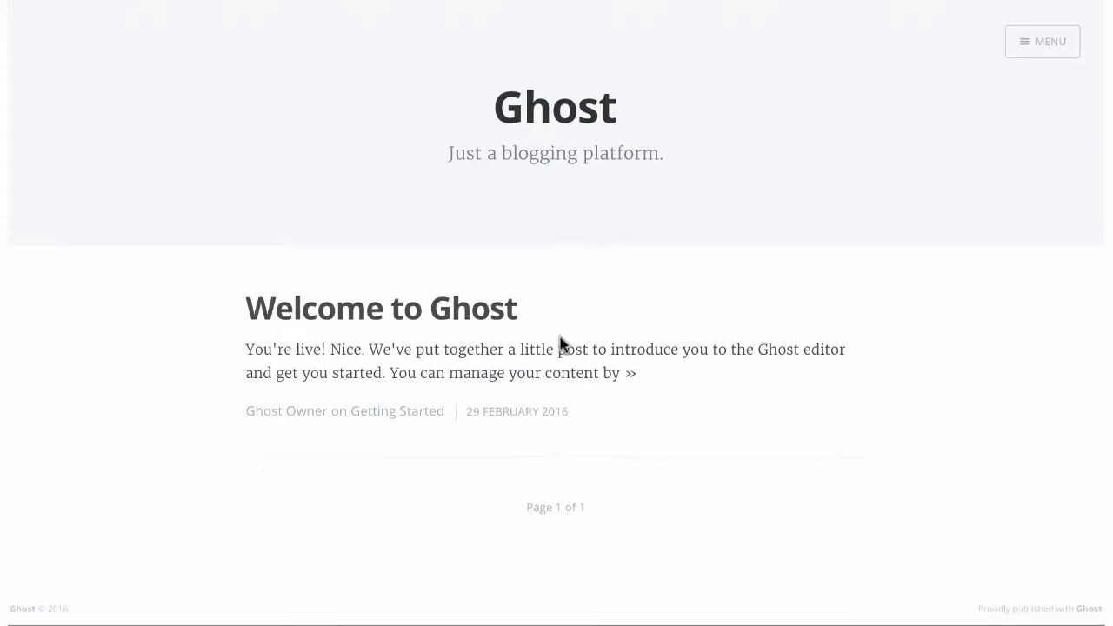
scroll(560, 337, up, 2)
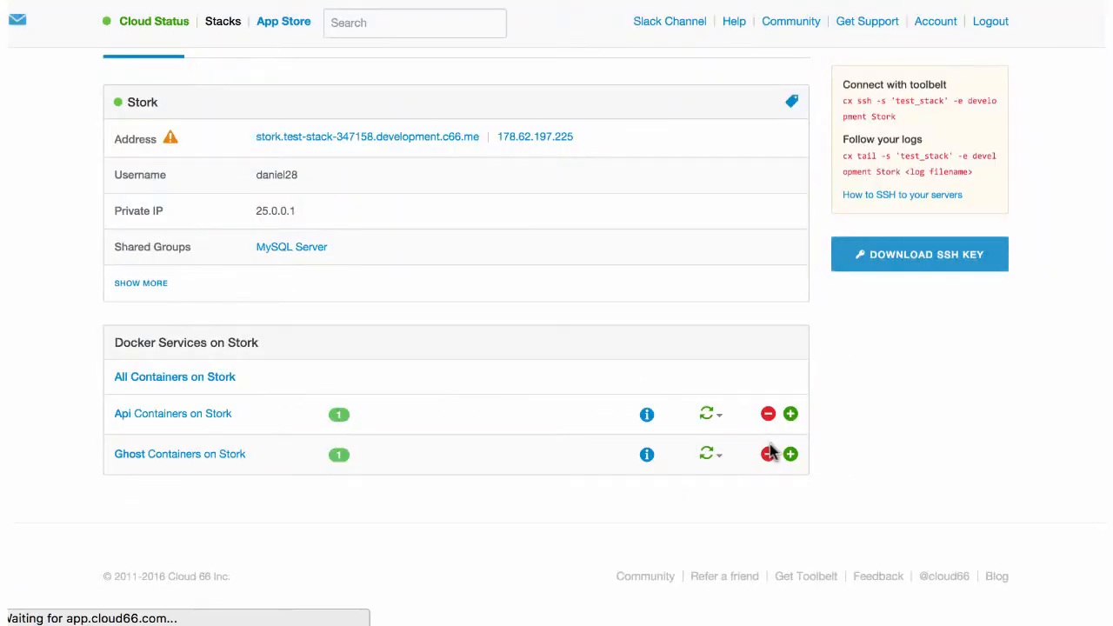
- Scale the Api containers on Stork up to 10, then back down to 2
click(790, 413)
click(790, 414)
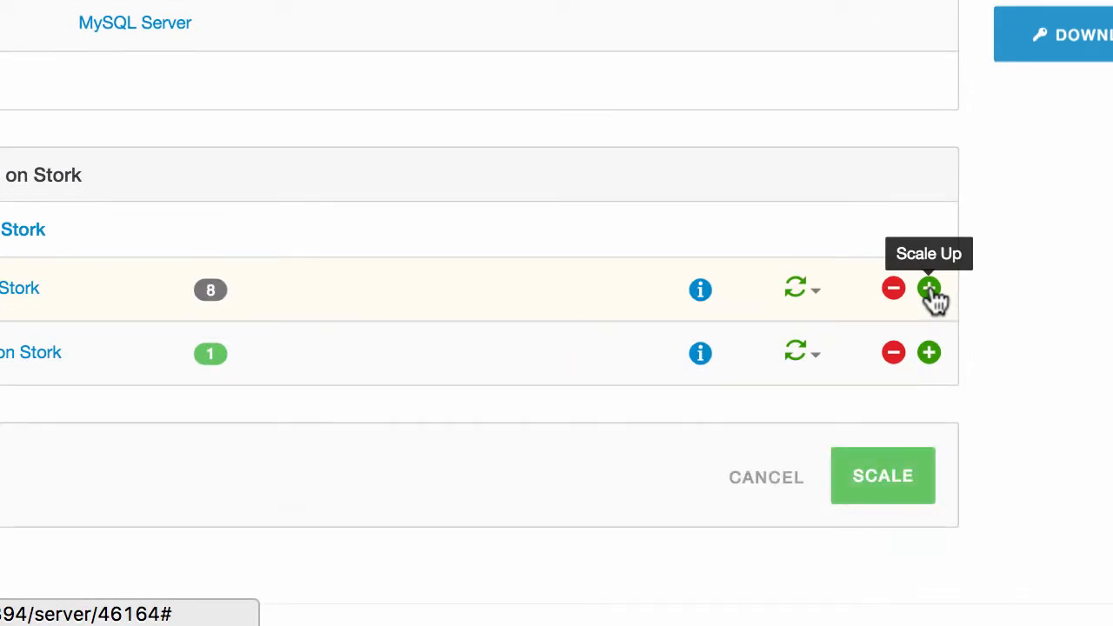
click(928, 288)
click(882, 475)
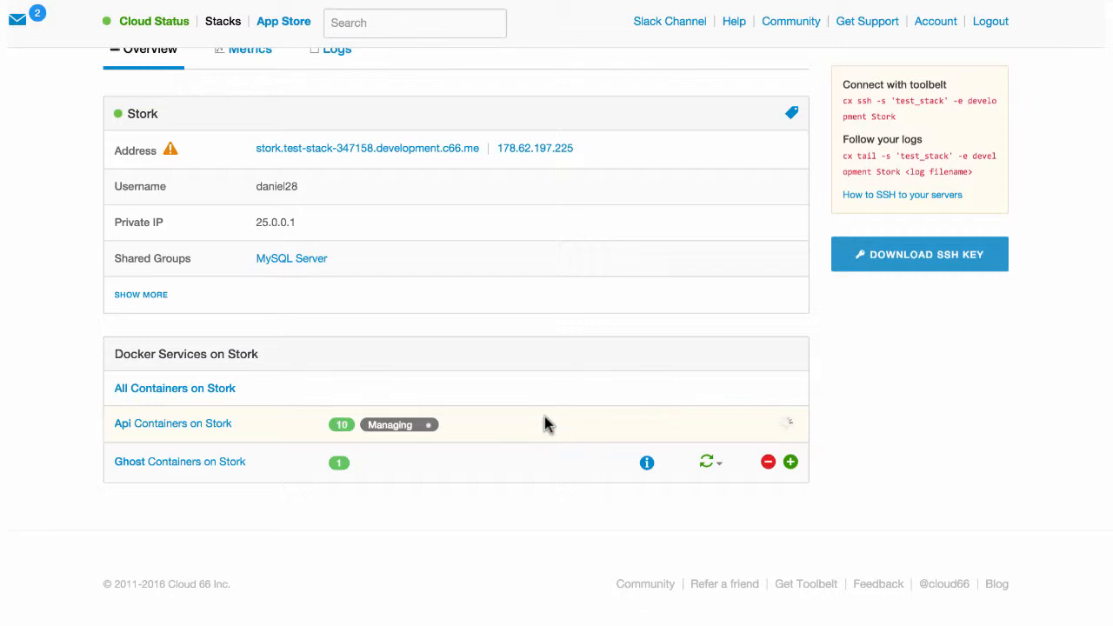
click(768, 459)
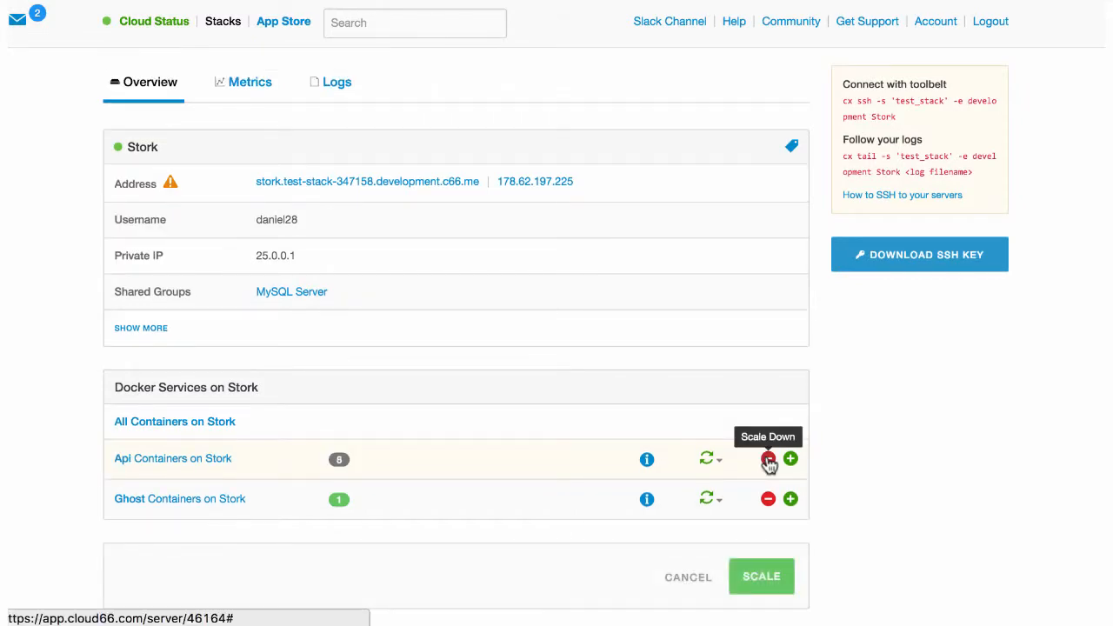
click(762, 579)
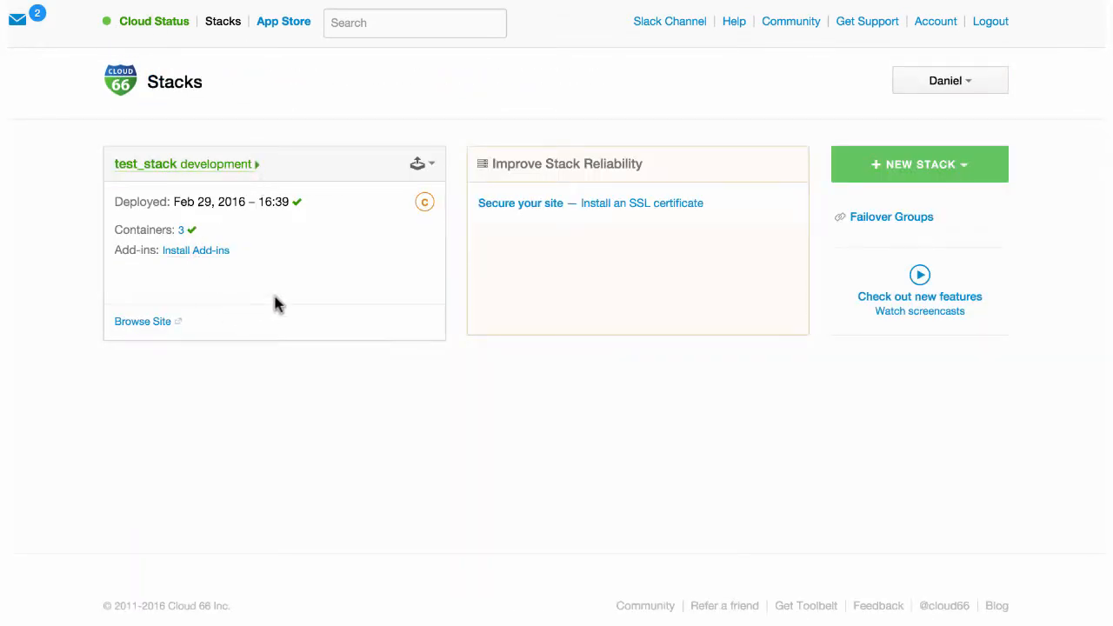
- Browse the add-ins catalogue available for test_stack
click(217, 253)
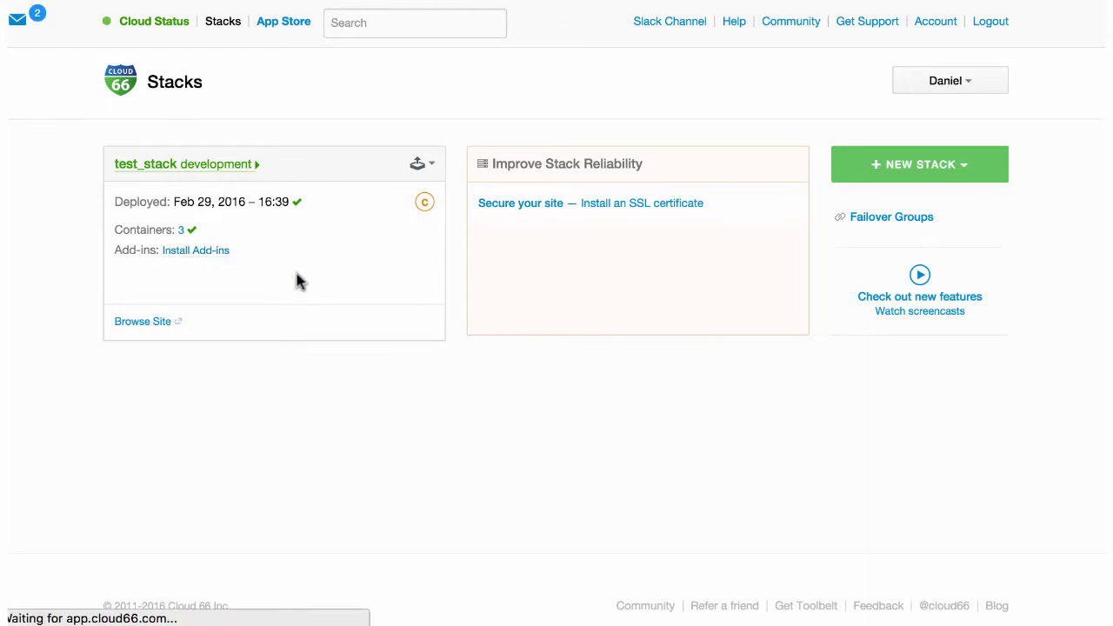
scroll(455, 373, down, 5)
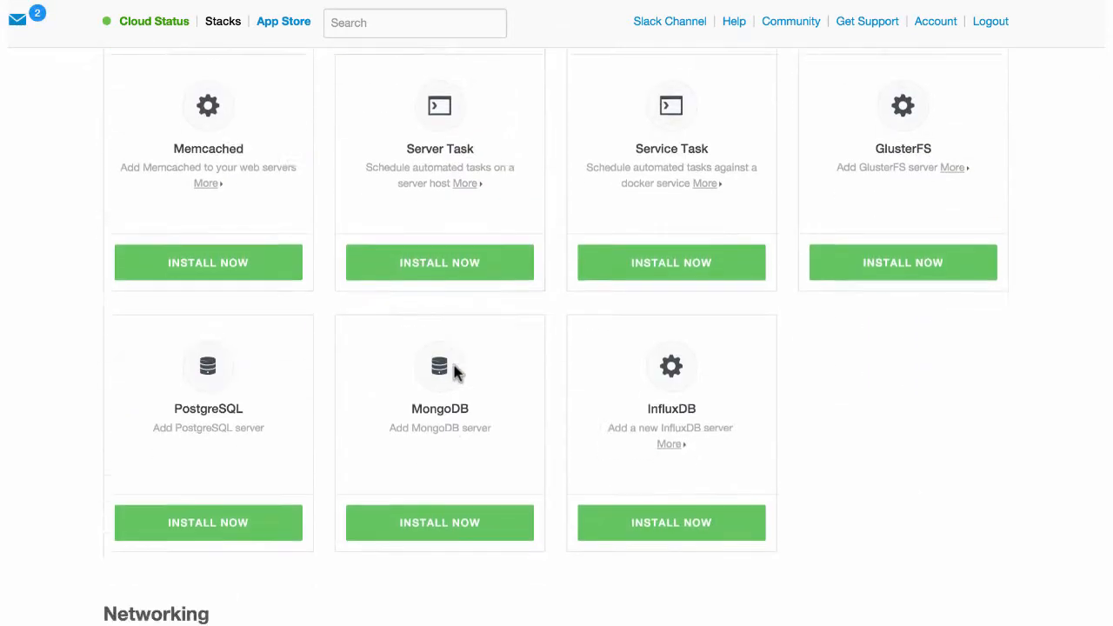
scroll(455, 373, up, 7)
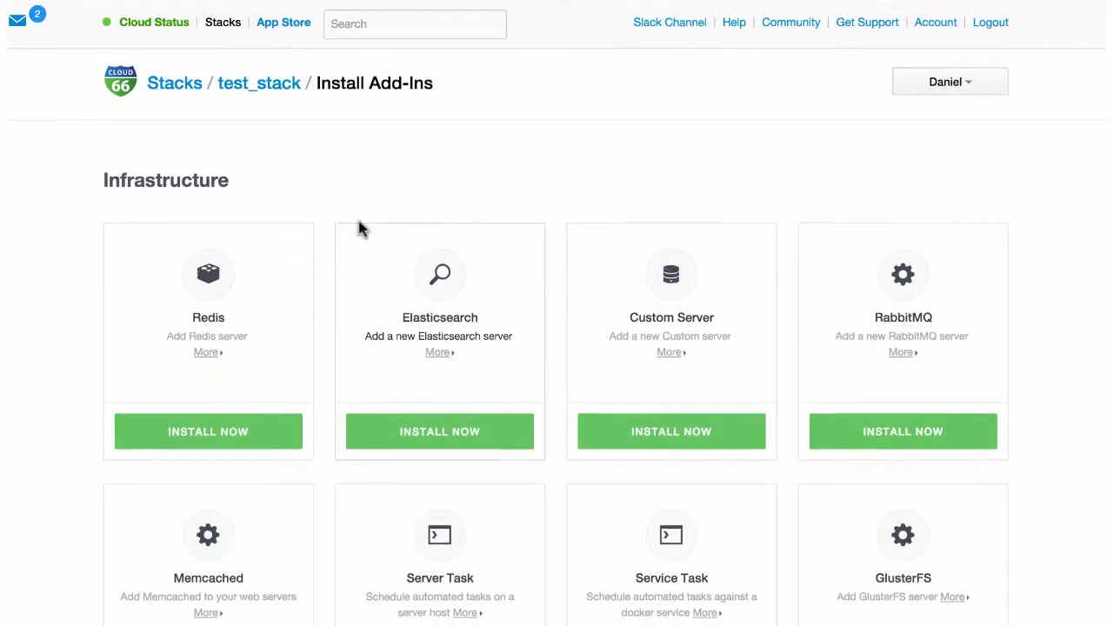
- Review test_stack's network firewall rules, then move on to its traffic settings
click(269, 83)
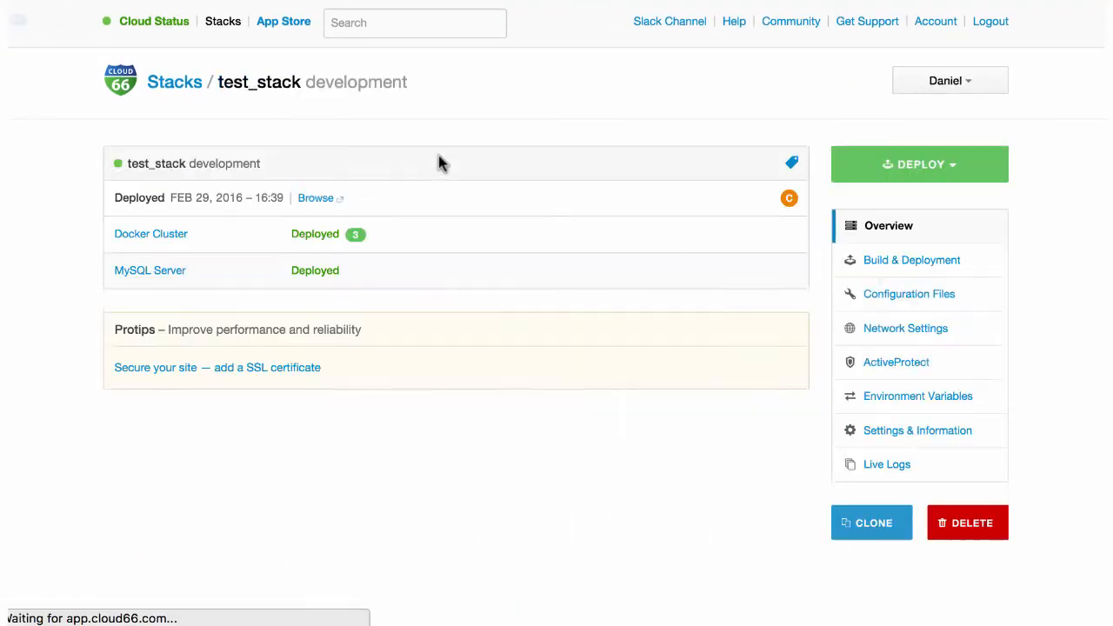
click(895, 336)
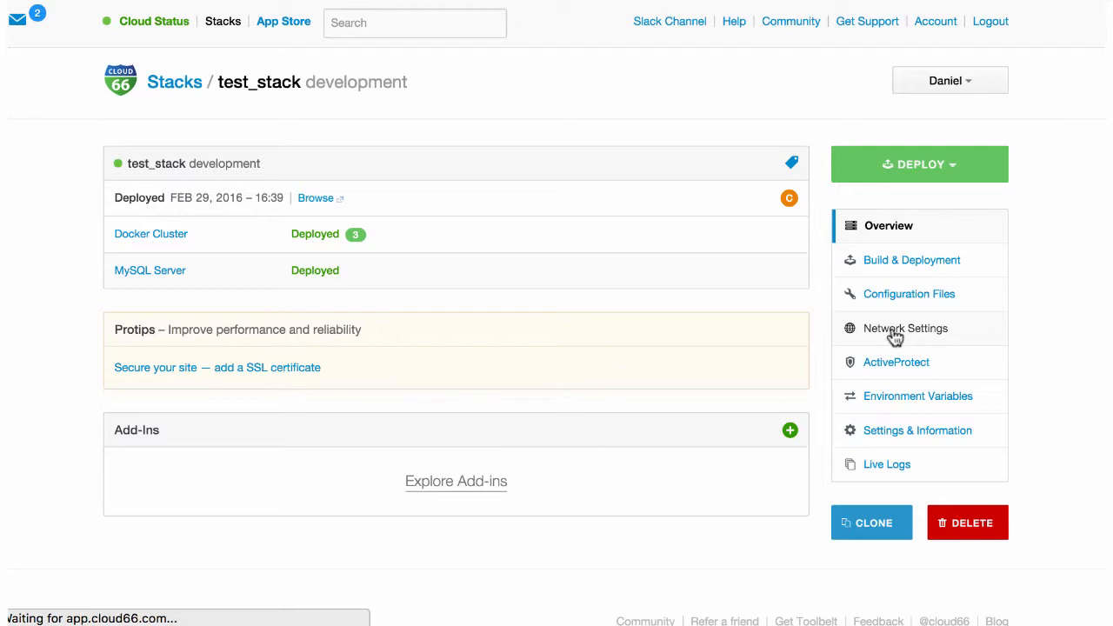
scroll(579, 405, down, 2)
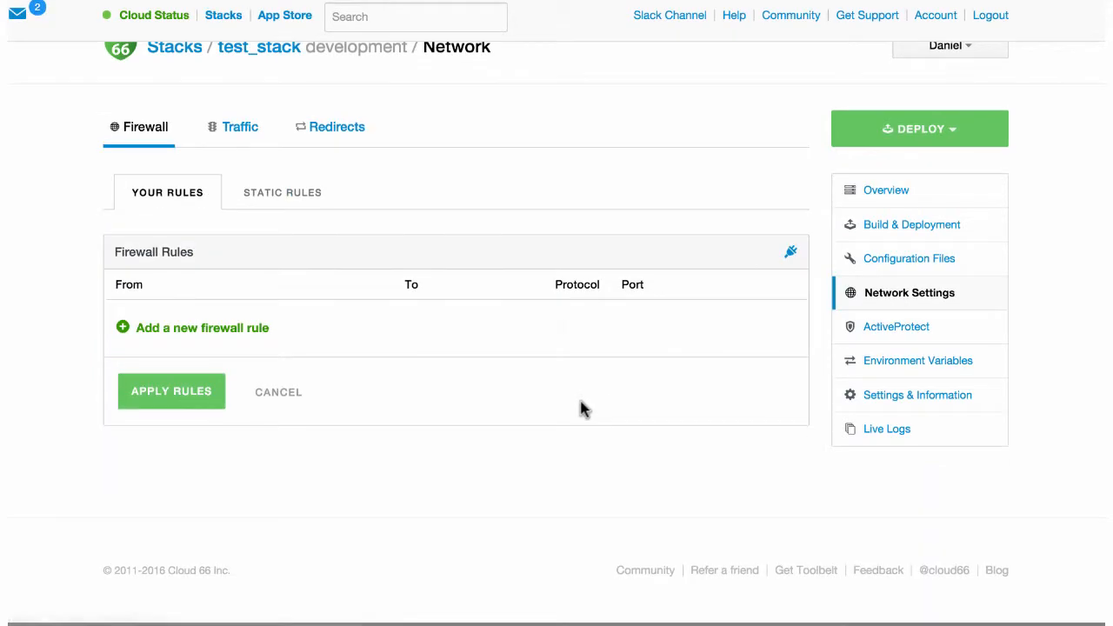
click(261, 164)
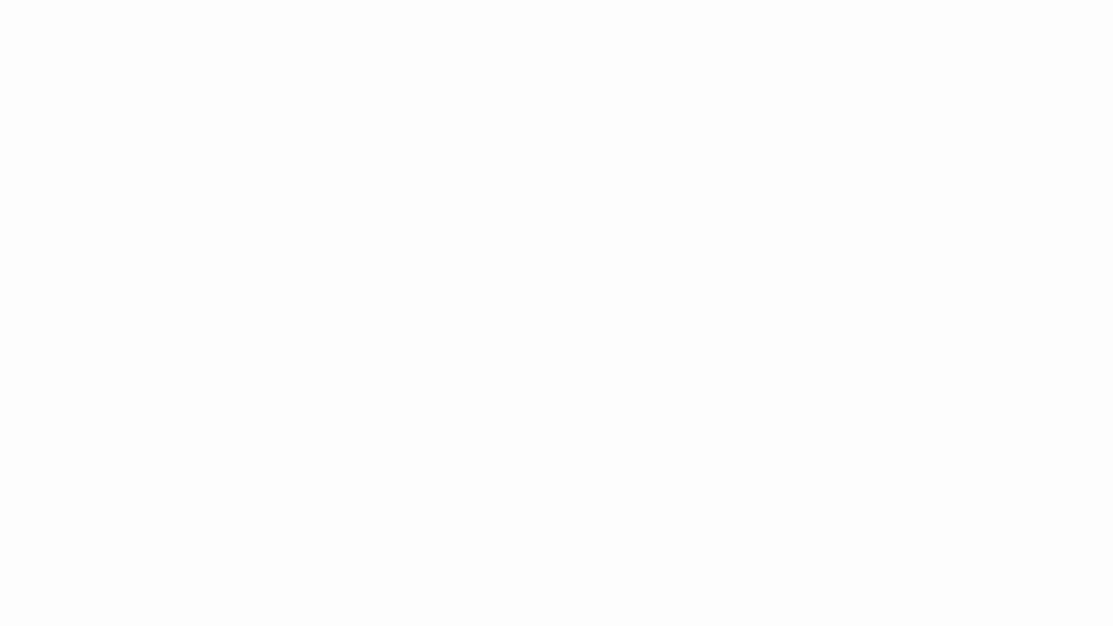